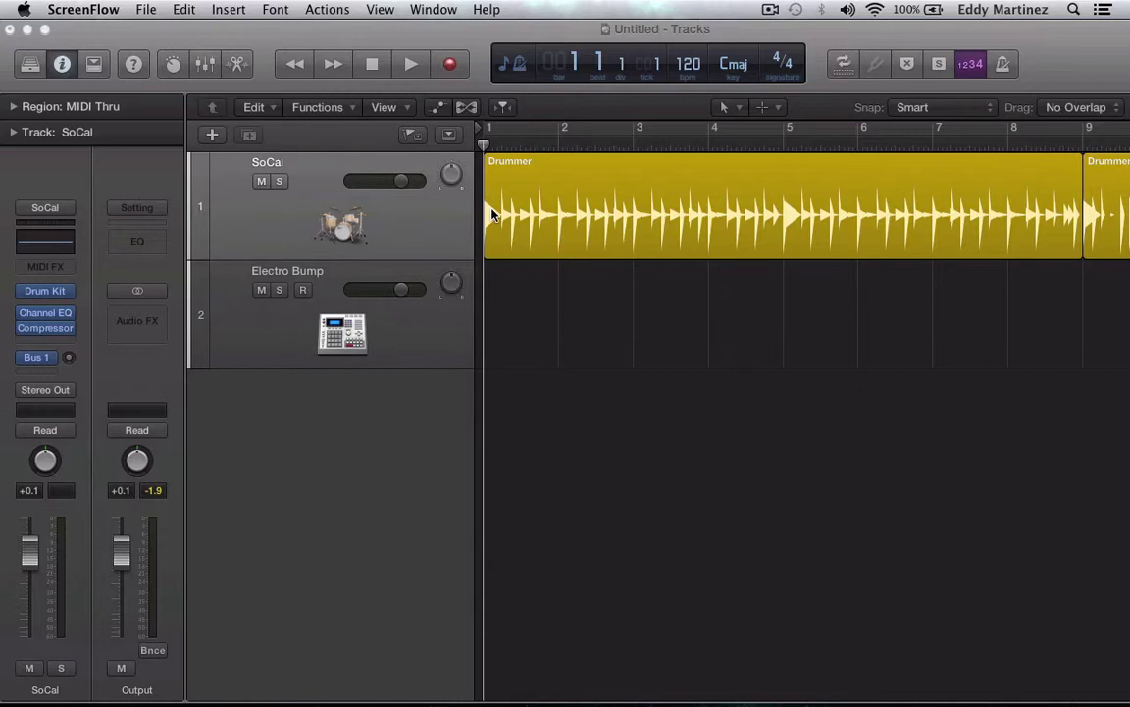
- Open the SoCal kit's Drum Kit Designer, move its window up, and select the kick drum
left_click(43, 290)
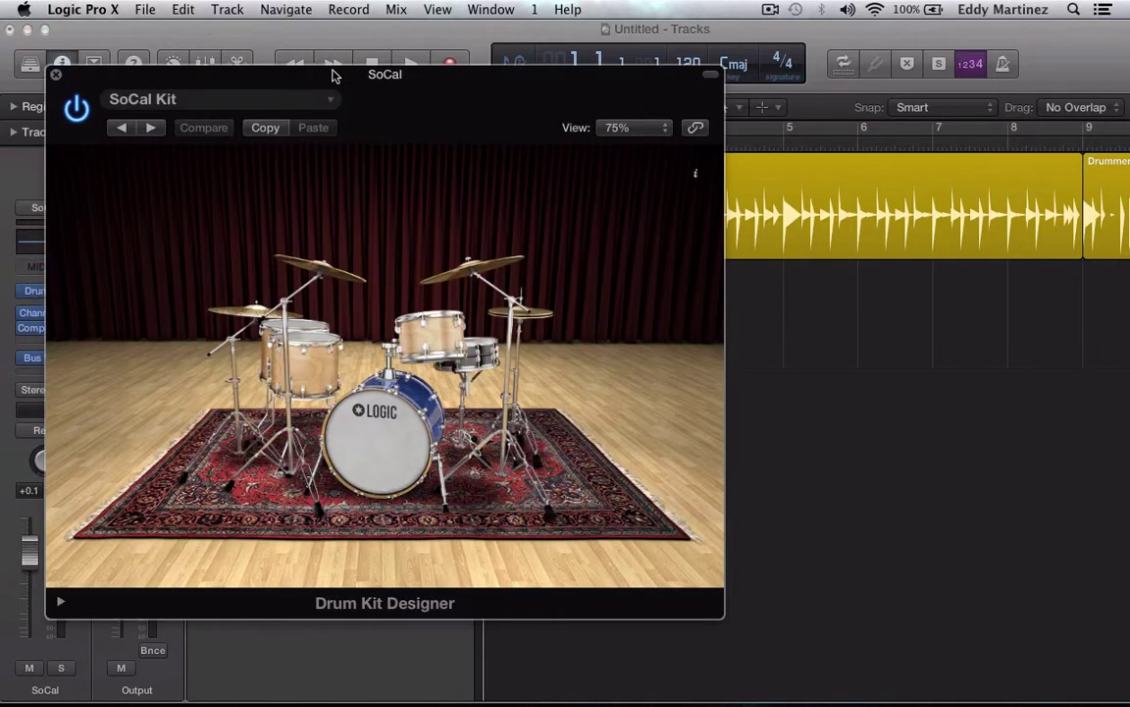
left_click_drag(331, 70, 286, 8)
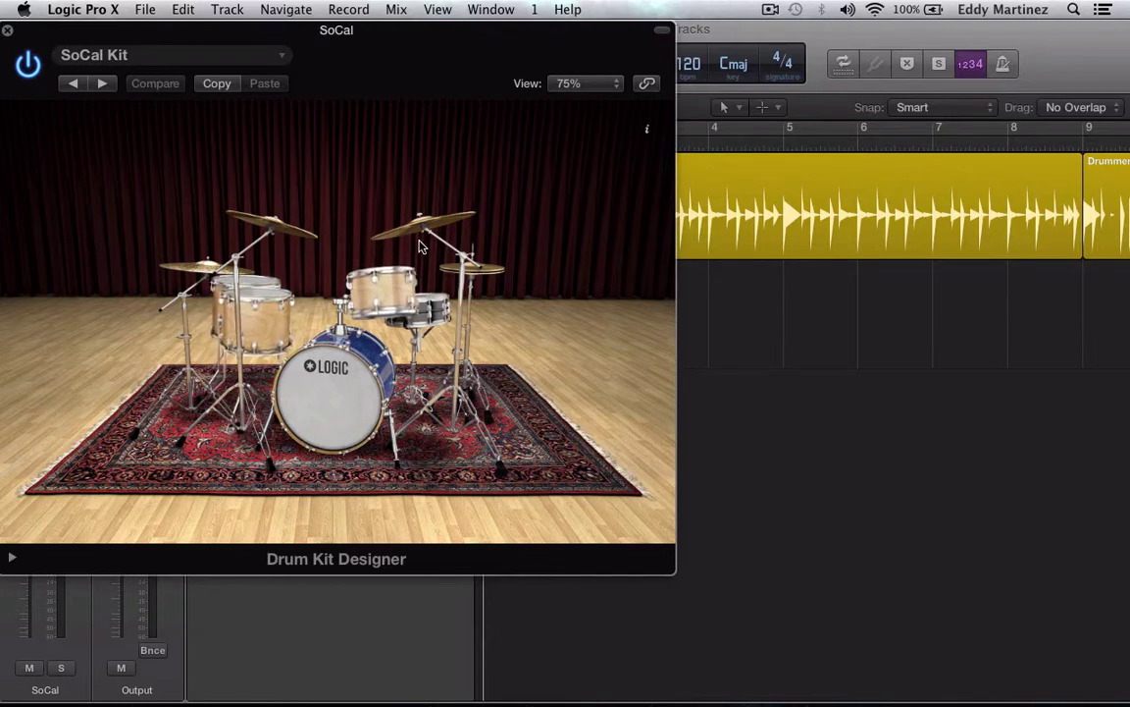
left_click(330, 392)
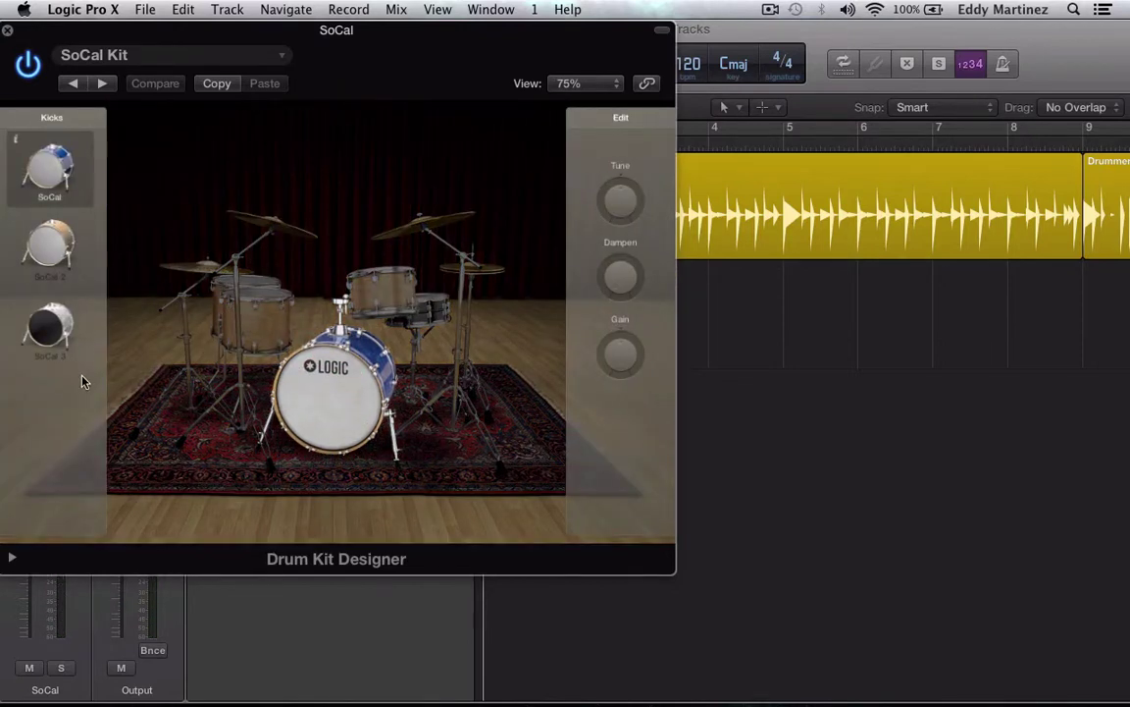
- Try the SoCal 2, SoCal 3 and SoCal kicks, settling on the SoCal 2 kick
left_click(52, 248)
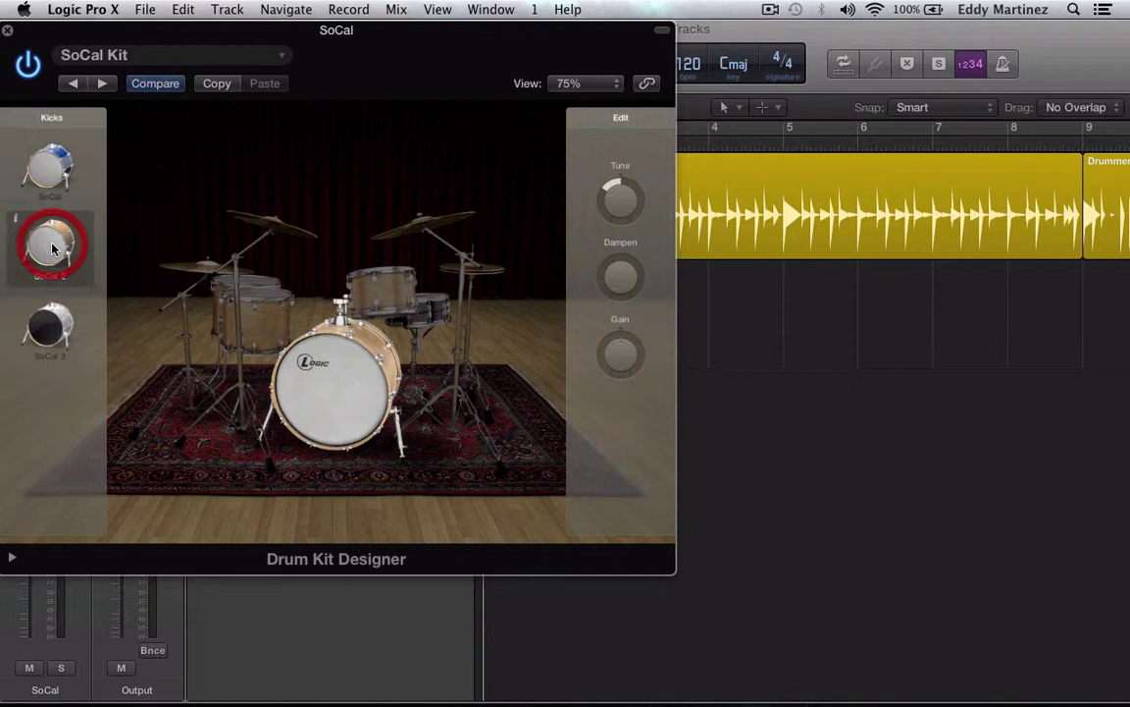
left_click(45, 332)
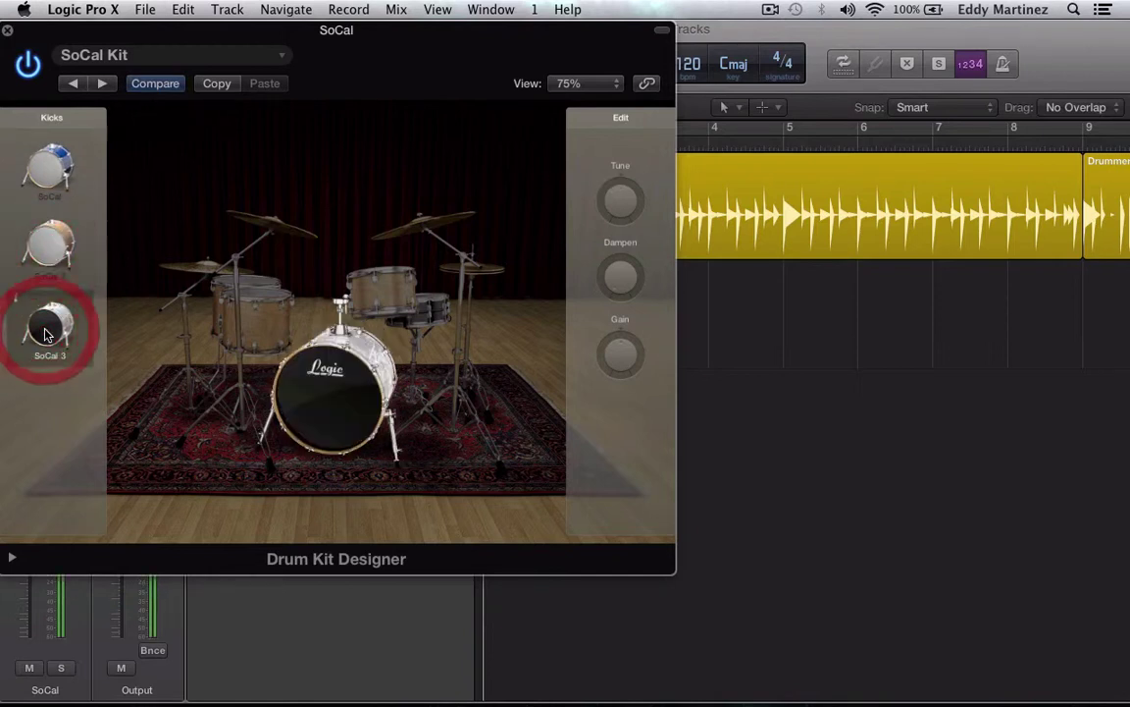
left_click(51, 167)
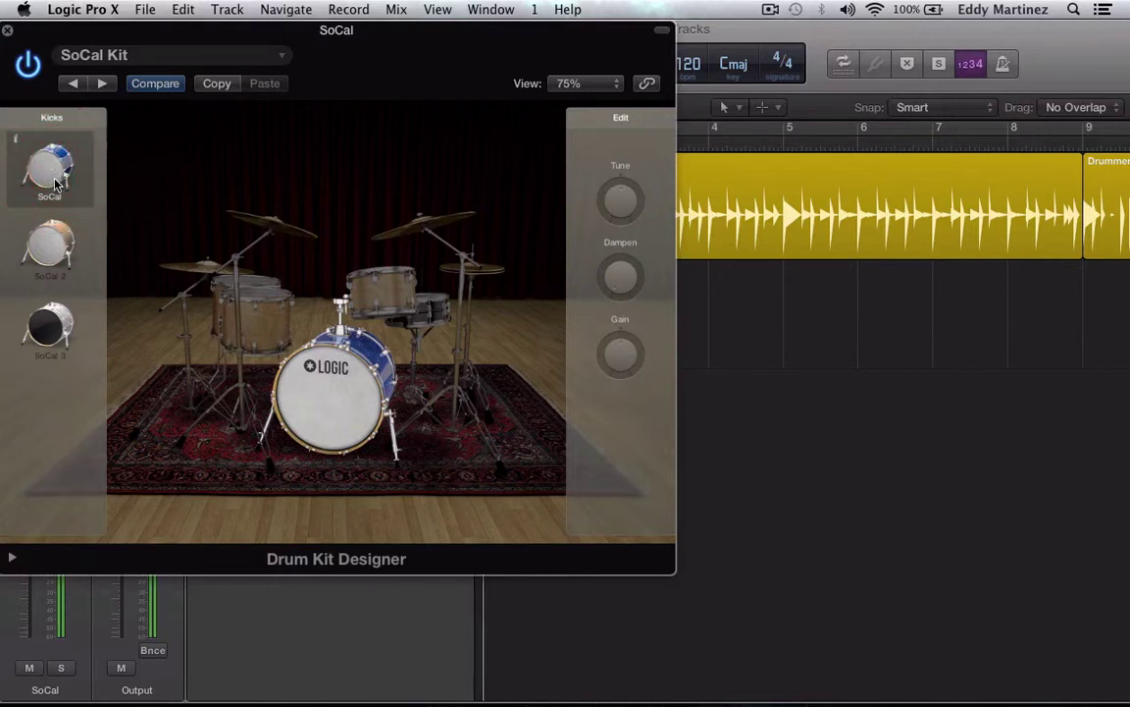
left_click(53, 253)
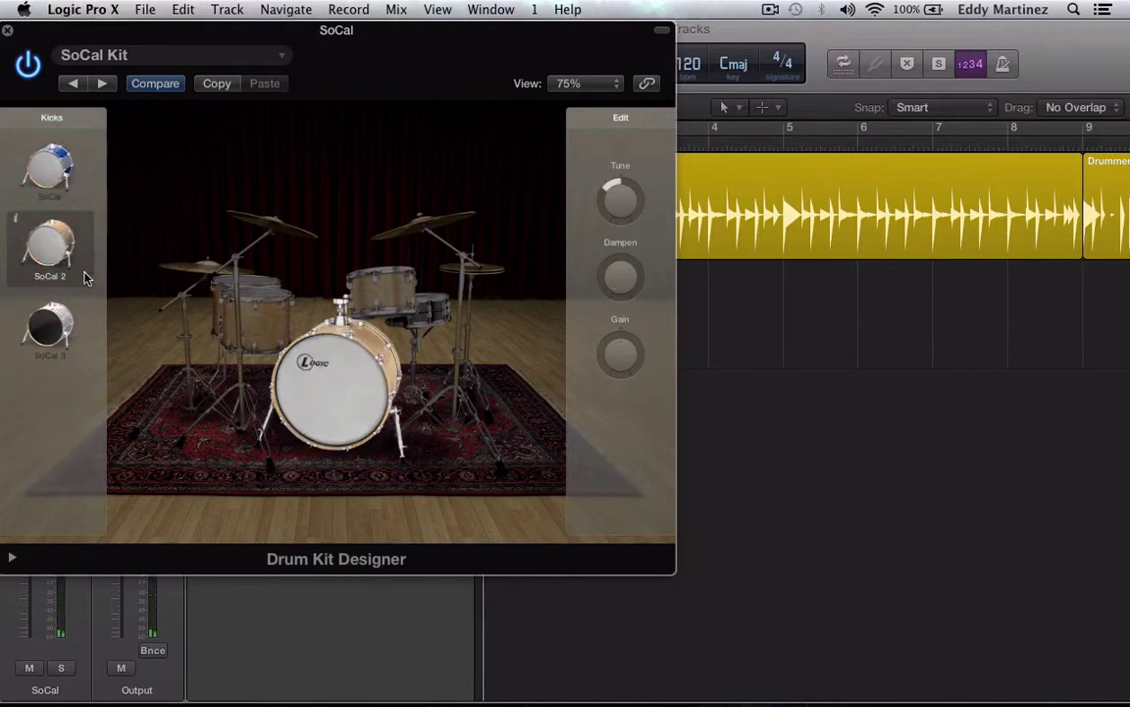
mouse_move(617, 210)
- Retune the SoCal 2 kick to about +13 cent, then +500 cent, then back down, auditioning each
left_click(37, 248)
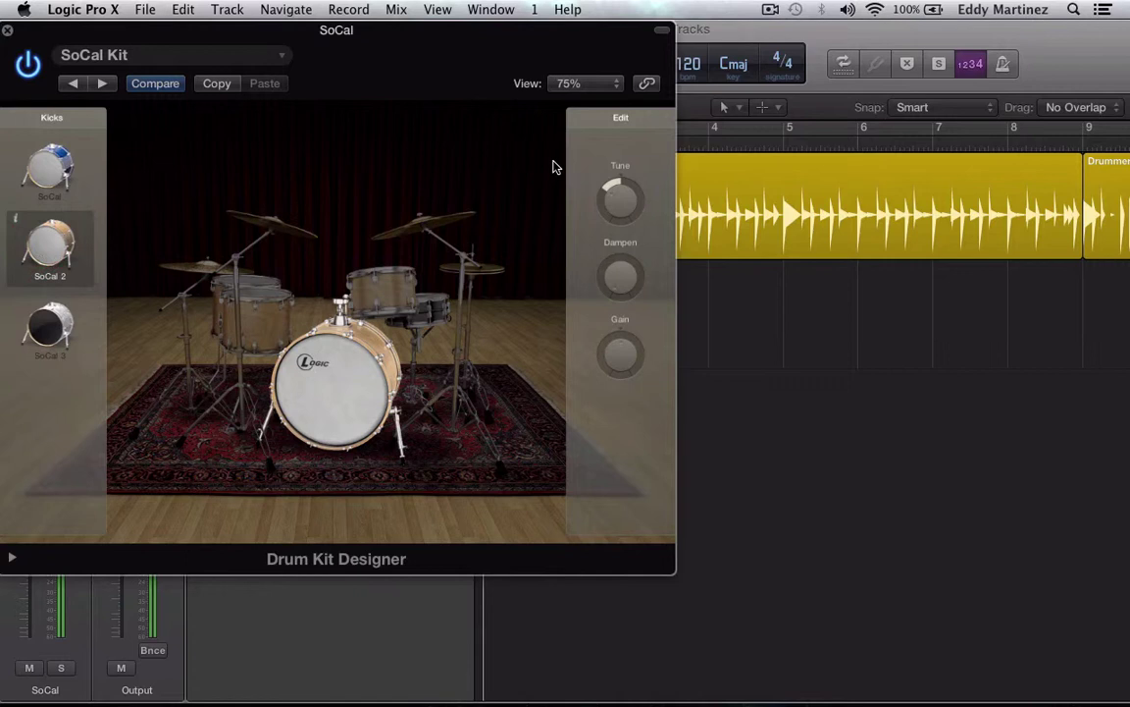
mouse_move(614, 199)
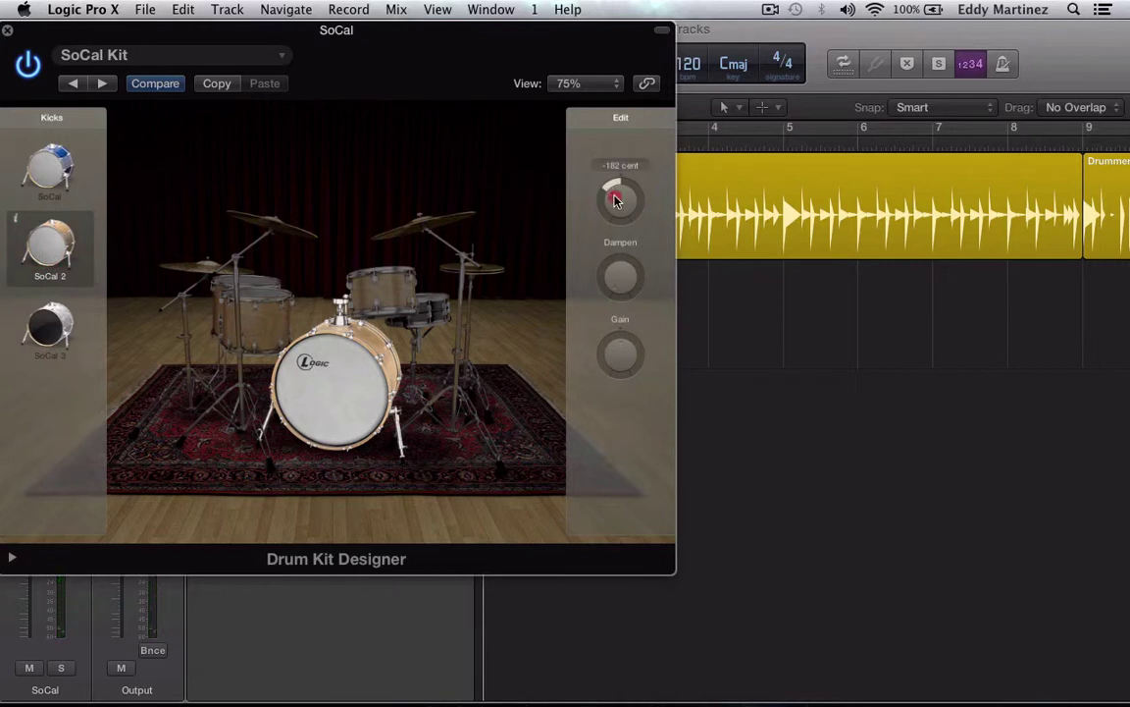
left_click_drag(616, 199, 609, 180)
left_click_drag(608, 181, 610, 177)
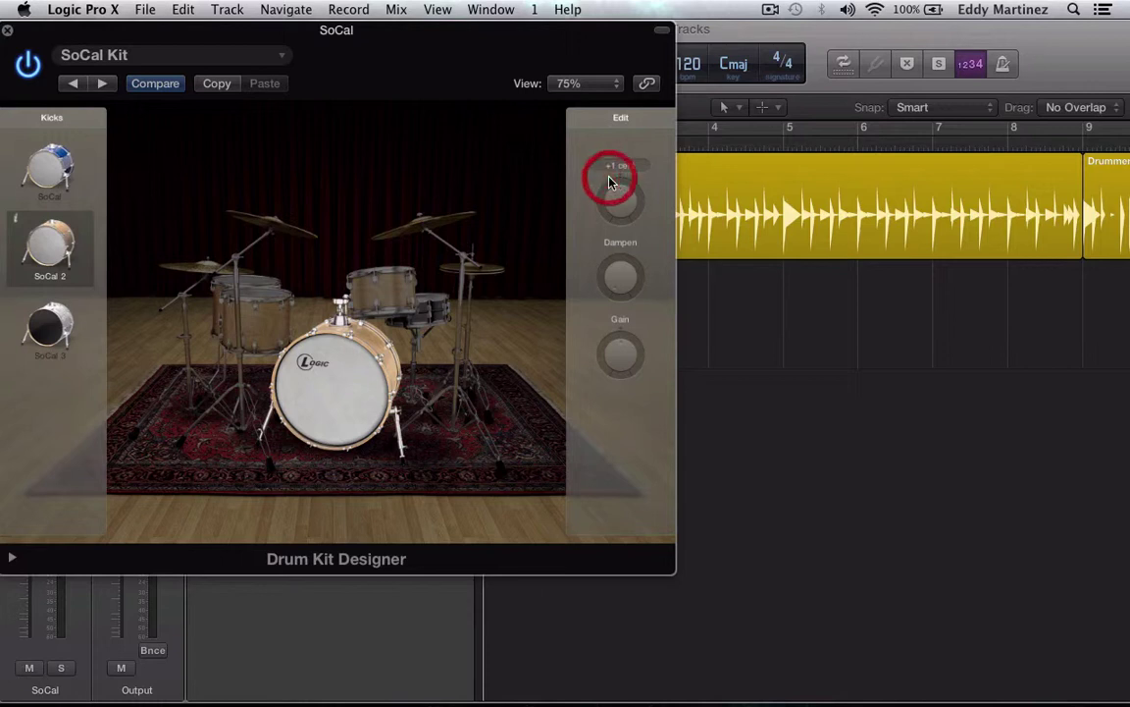
left_click(324, 391)
left_click(328, 391)
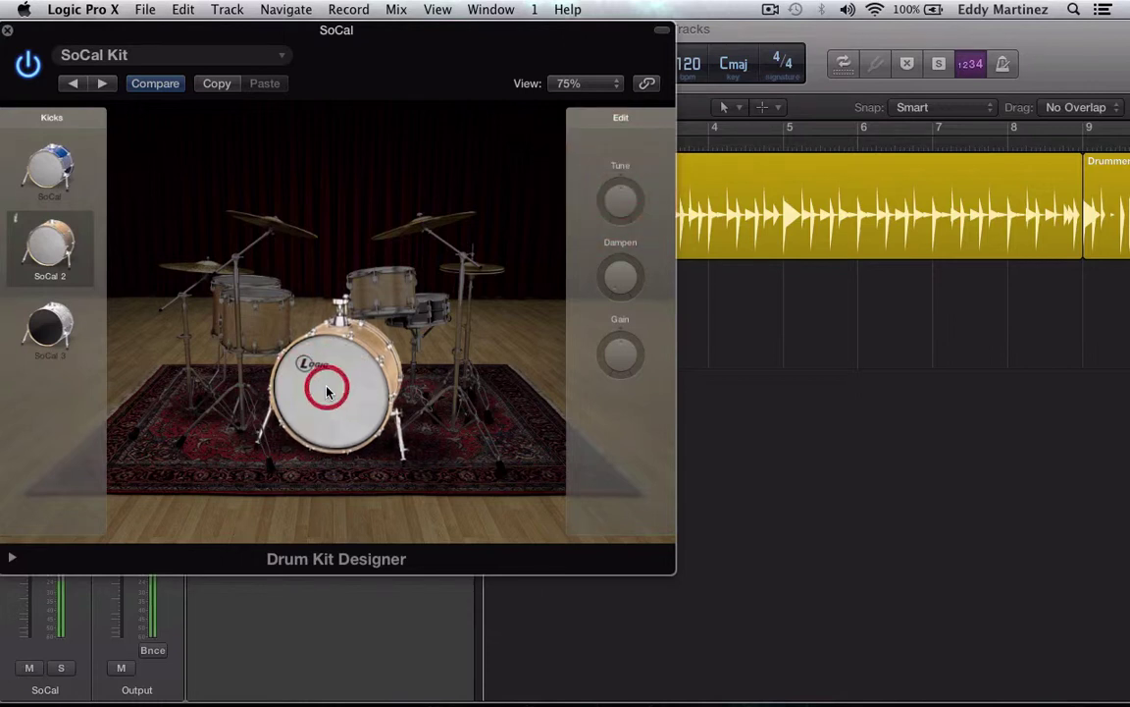
left_click_drag(612, 206, 599, 138)
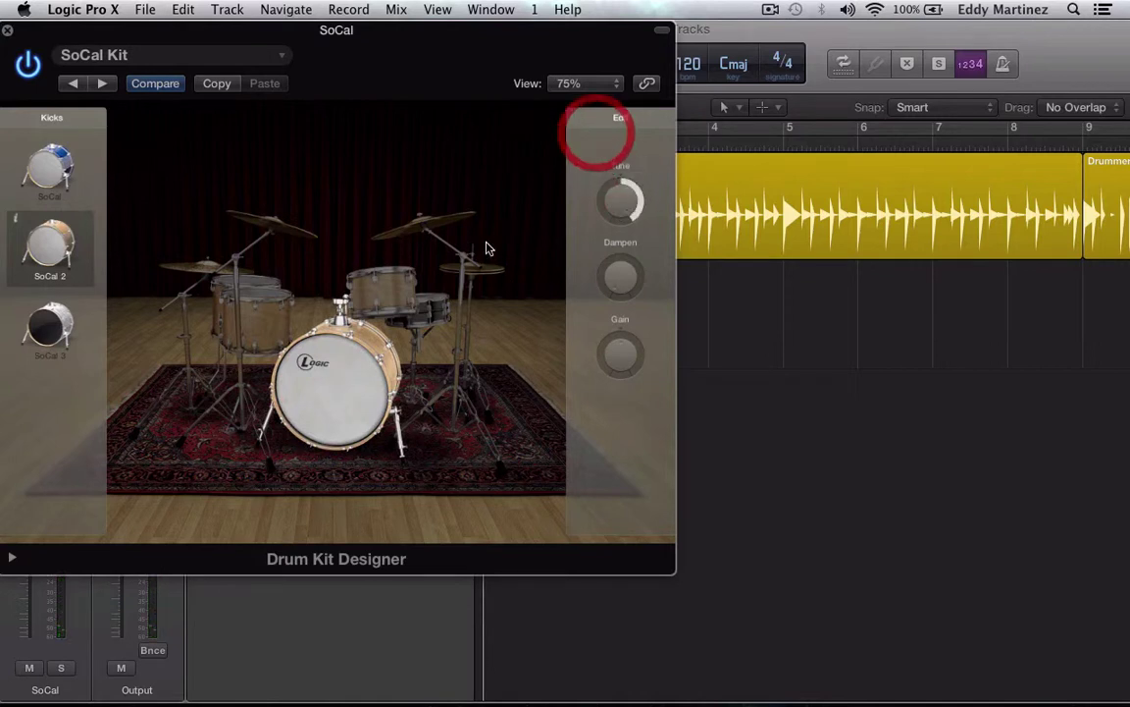
left_click(333, 383)
left_click(349, 378)
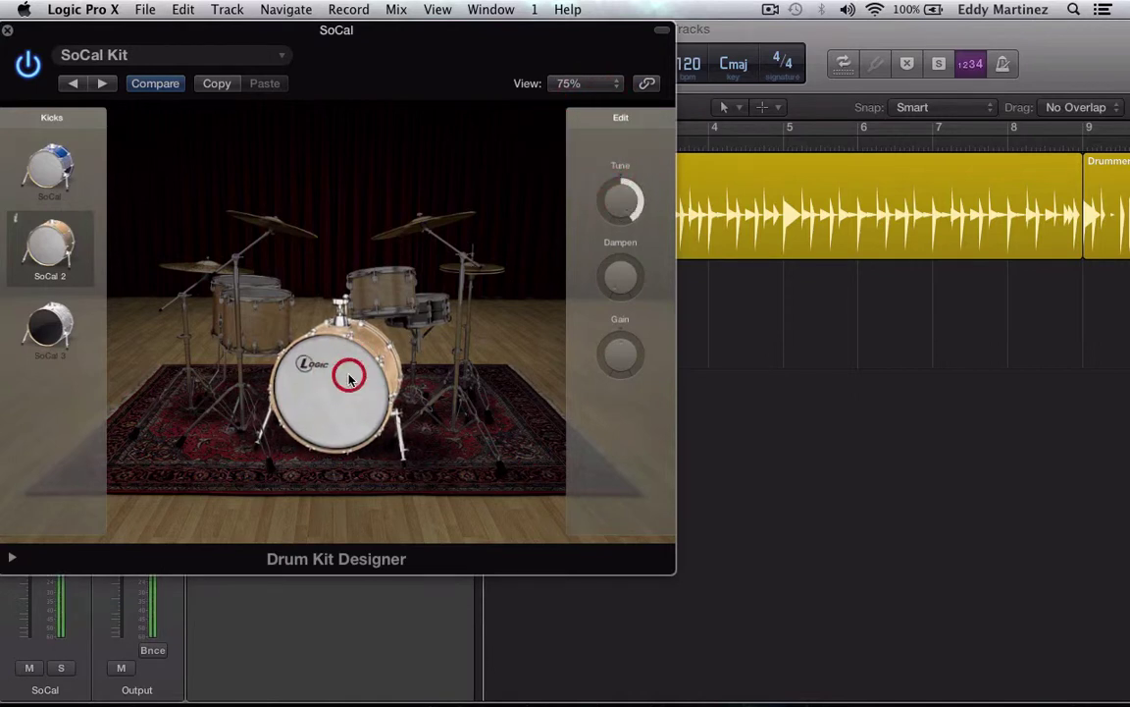
left_click_drag(634, 225, 674, 520)
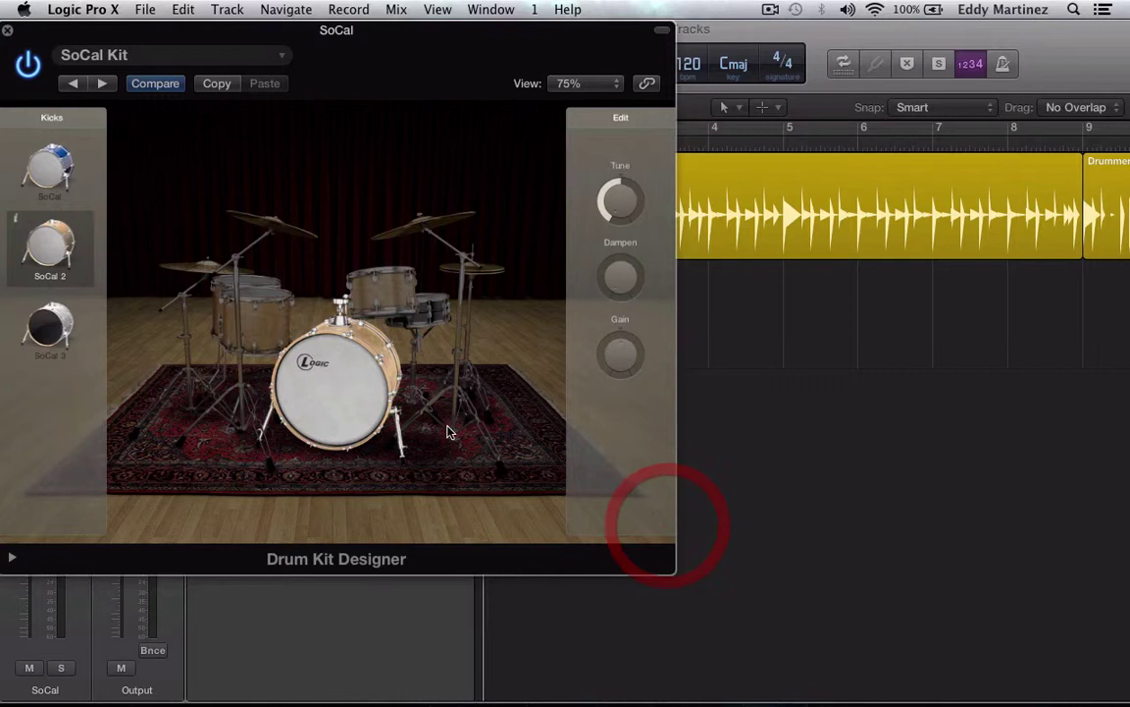
left_click(344, 412)
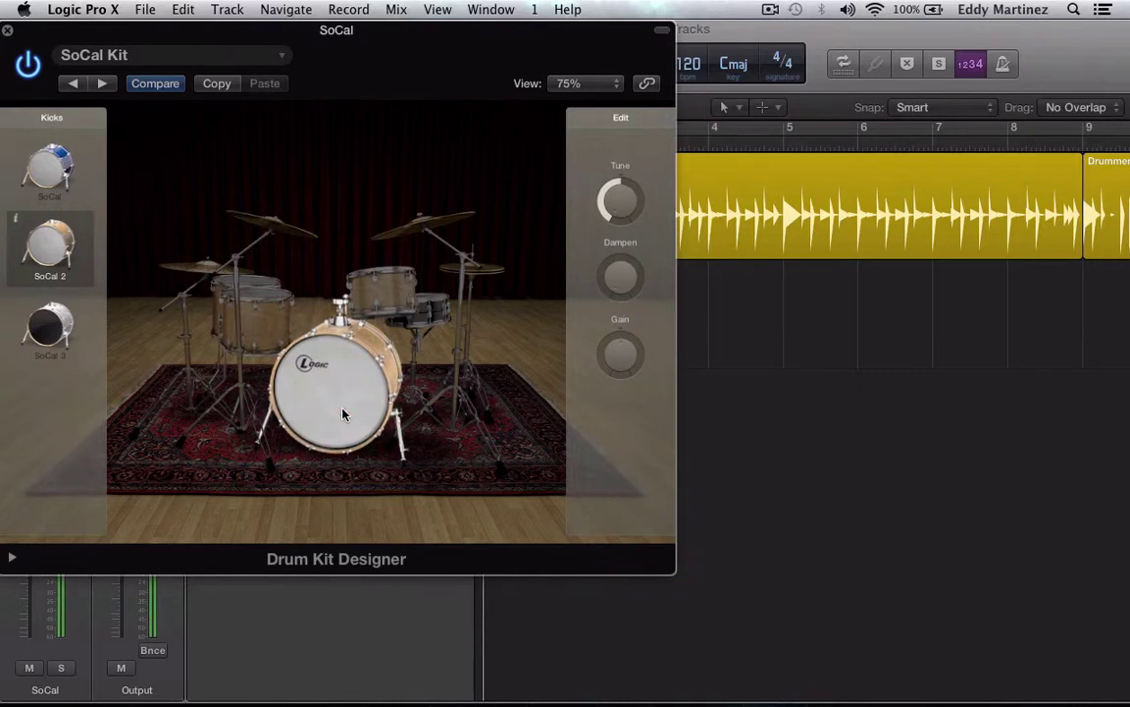
- Raise the kick's dampening to near maximum, audition it, then reset dampening to zero
left_click(618, 283)
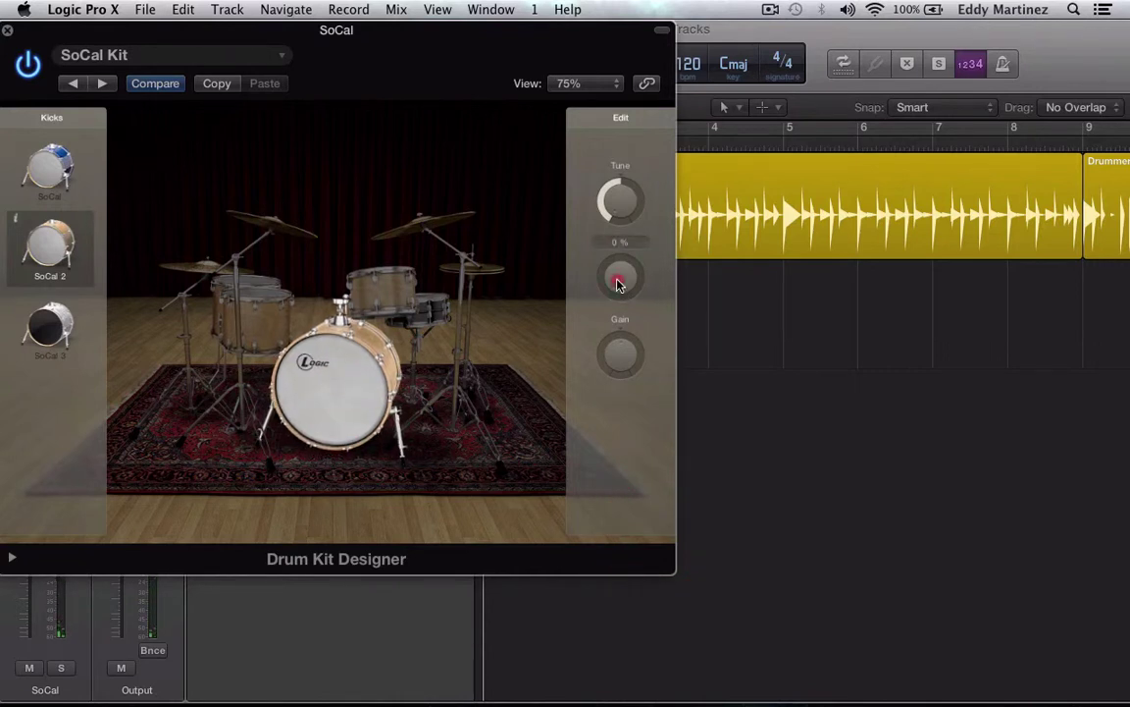
left_click_drag(618, 282, 578, 172)
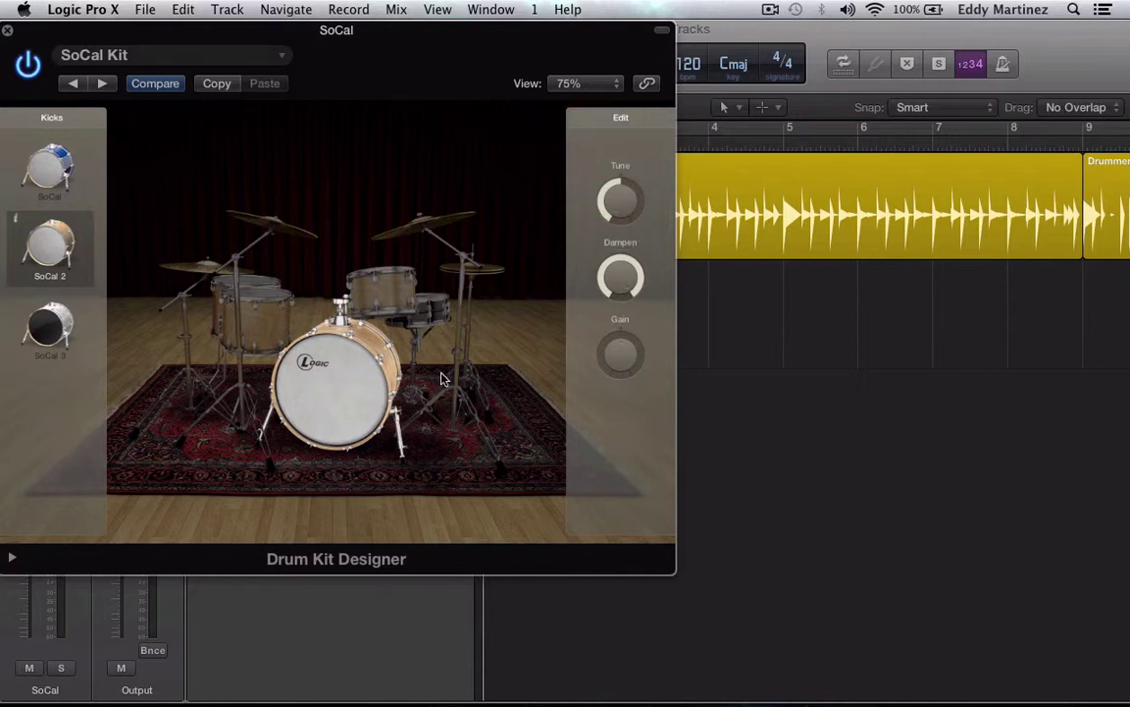
left_click(312, 379)
left_click(312, 378)
left_click(314, 376)
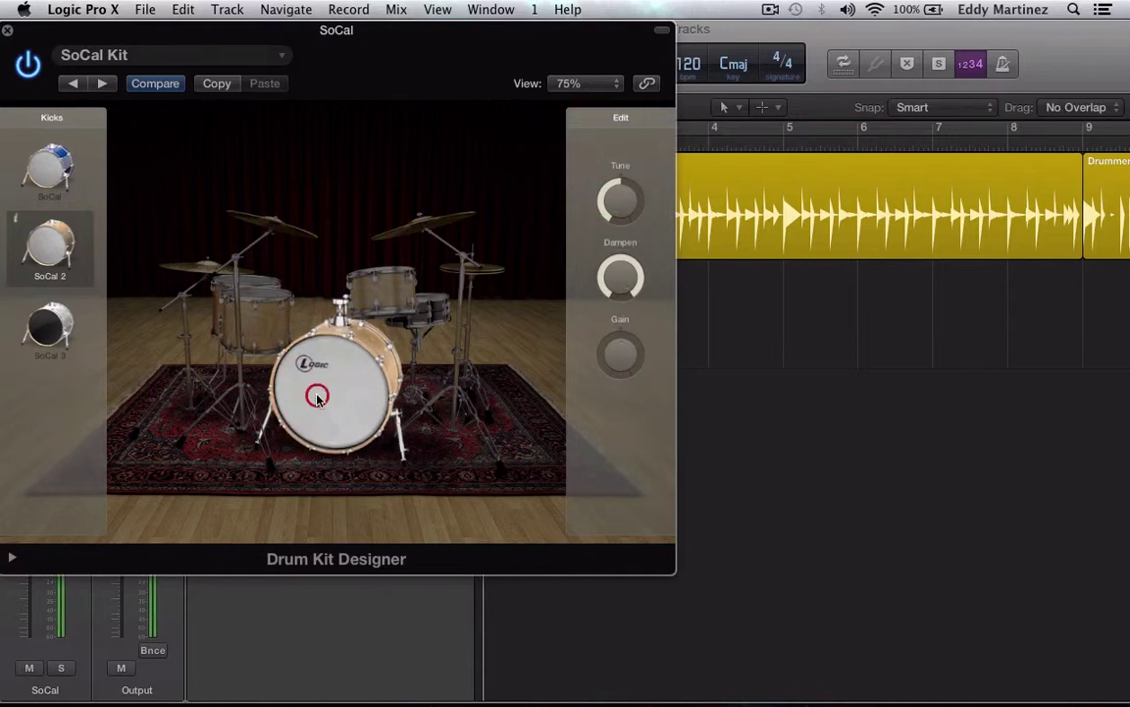
left_click(629, 275, "alt")
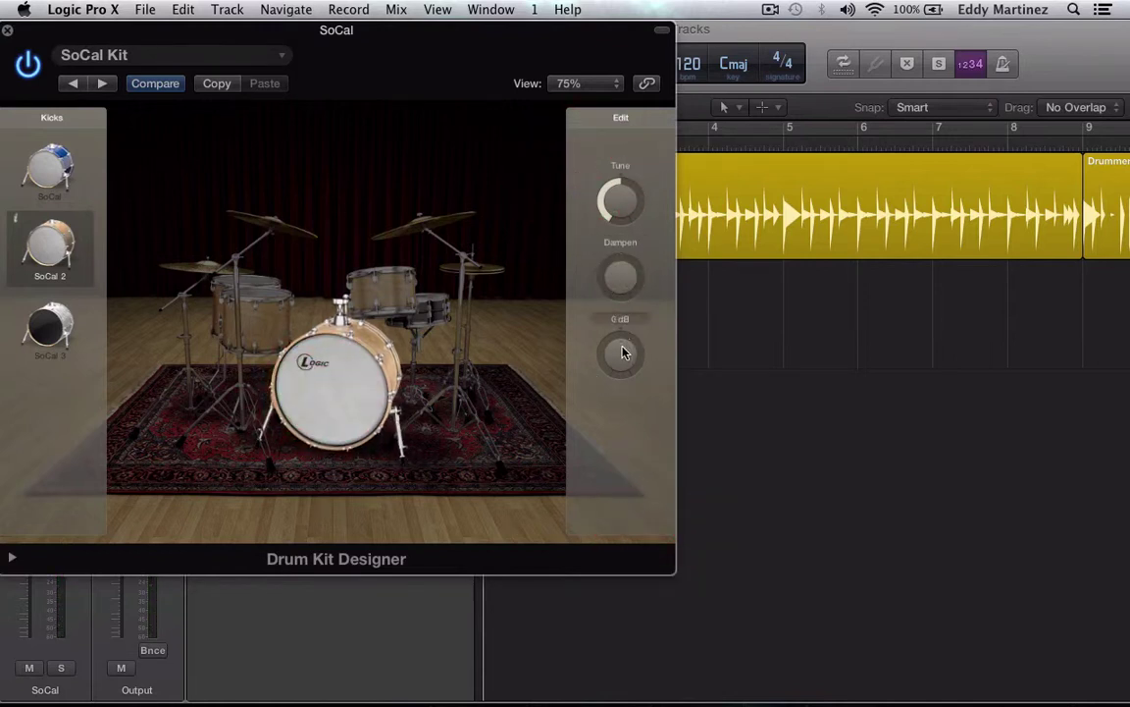
- Lower the kick's gain to -12 dB, audition it, then reset gain to 0 dB
left_click_drag(621, 353, 635, 430)
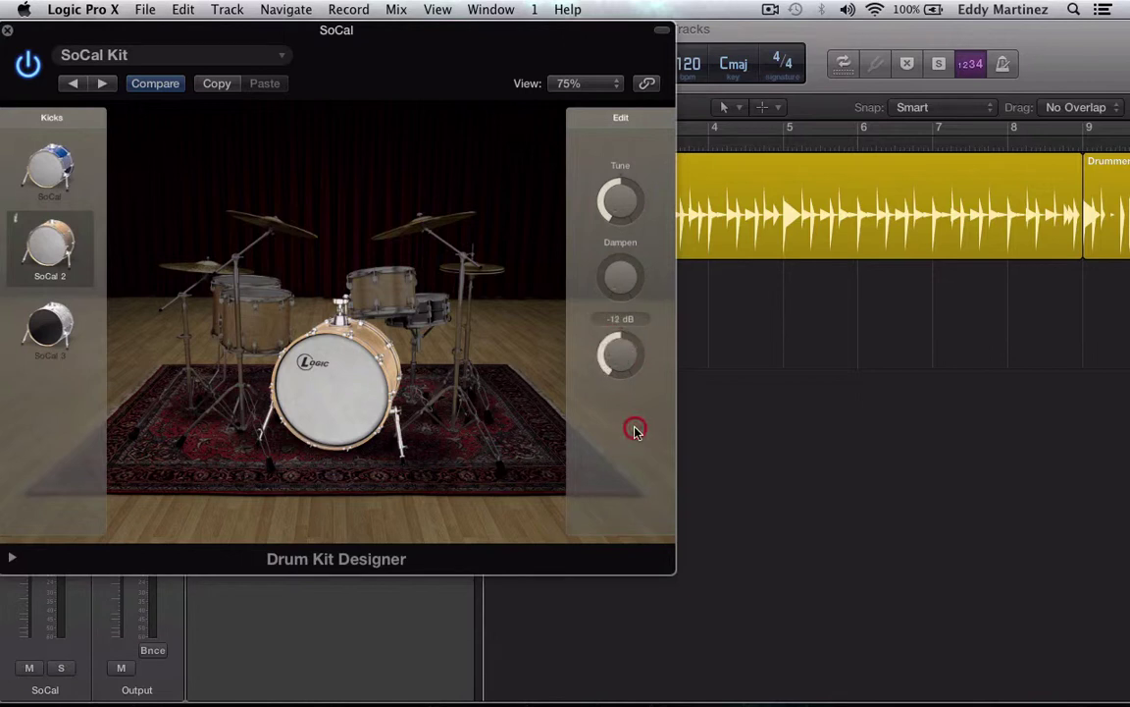
left_click(338, 381)
left_click(339, 380)
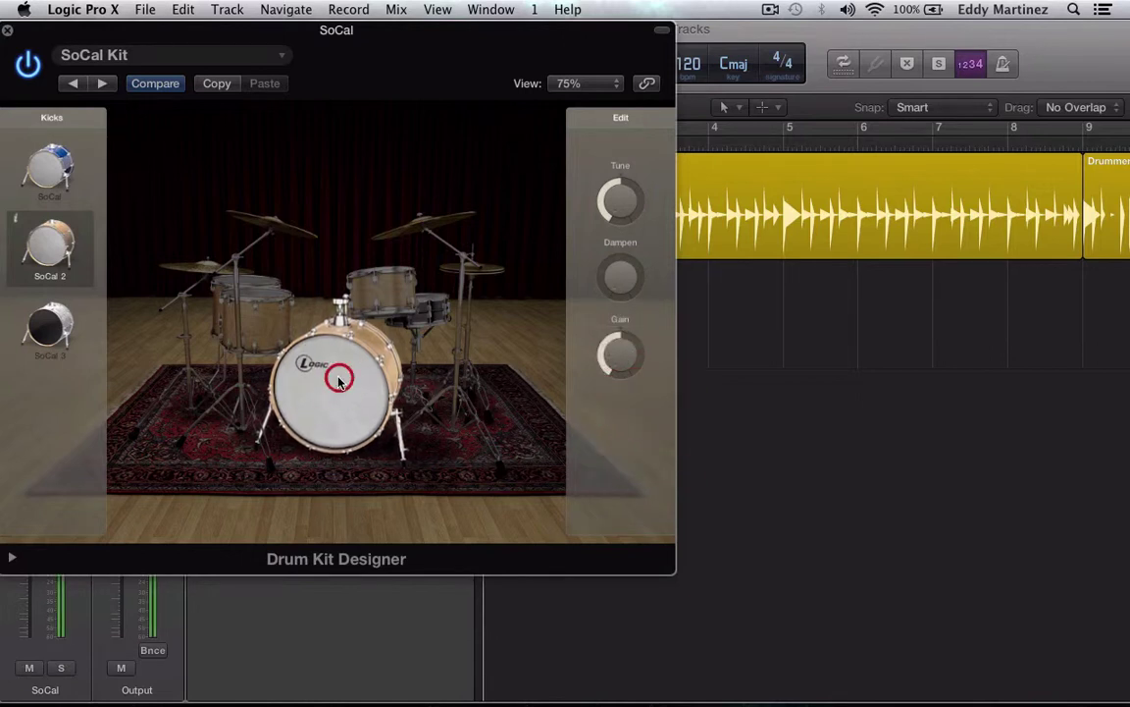
left_click(607, 336, "alt")
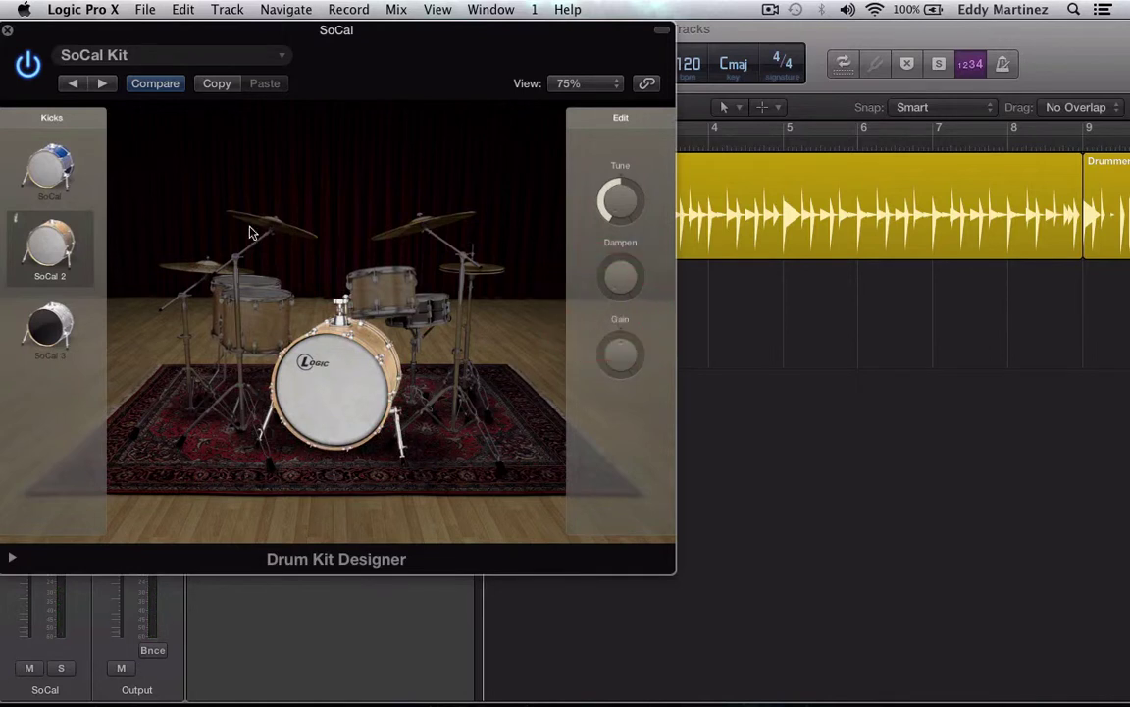
- Select the toms and view the edit settings for the low, mid, high and all toms
left_click(248, 310)
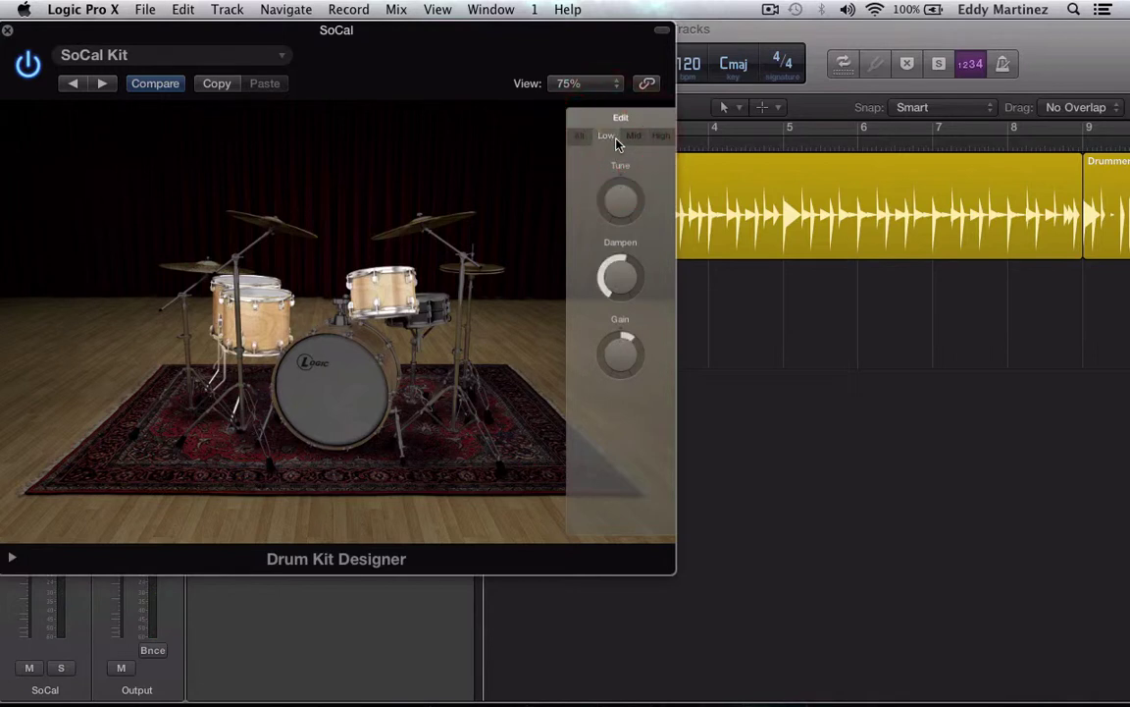
left_click(632, 138)
left_click(658, 140)
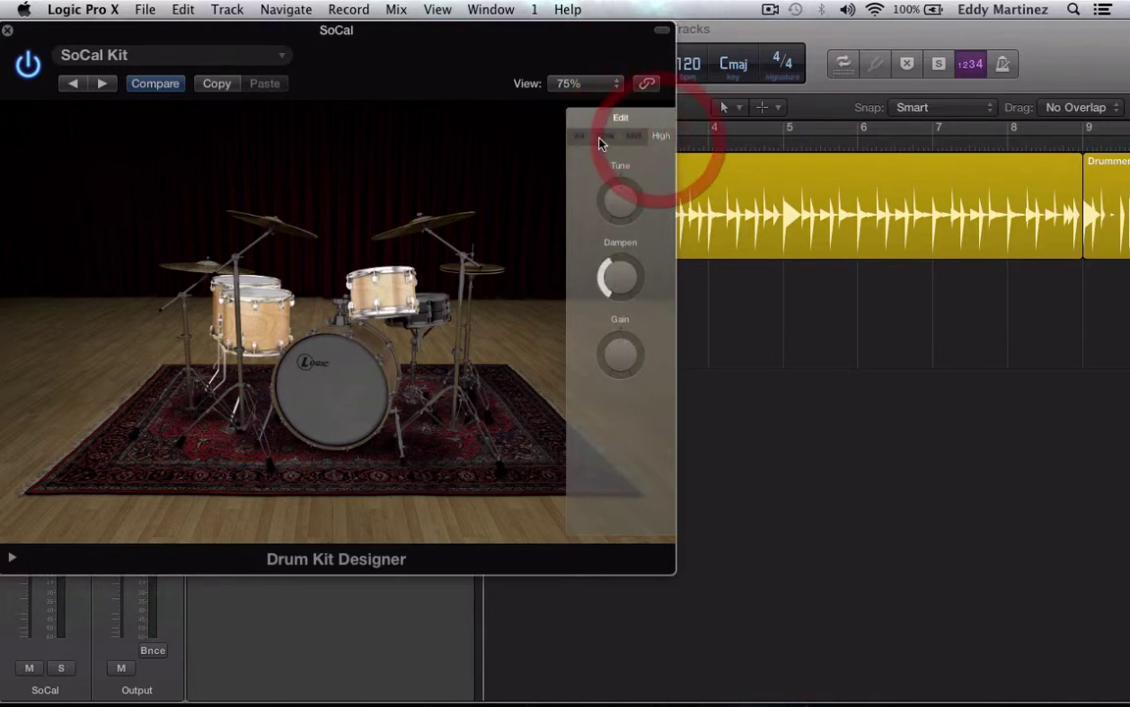
left_click(581, 137)
left_click(608, 137)
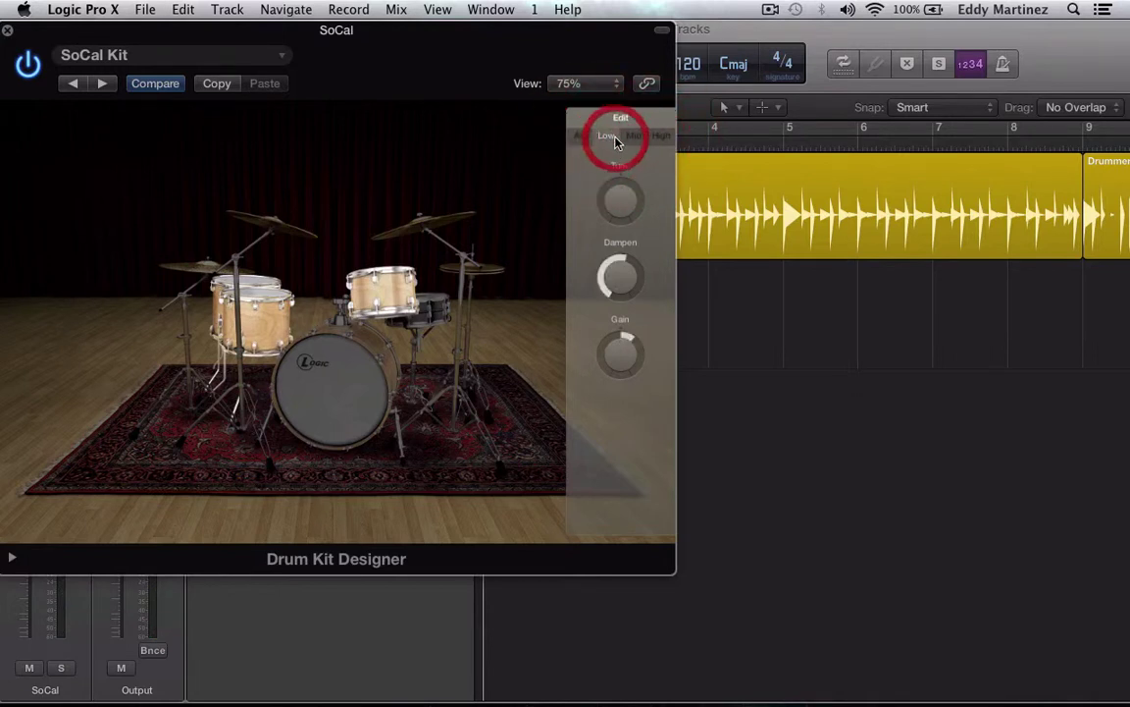
left_click(633, 137)
left_click(657, 138)
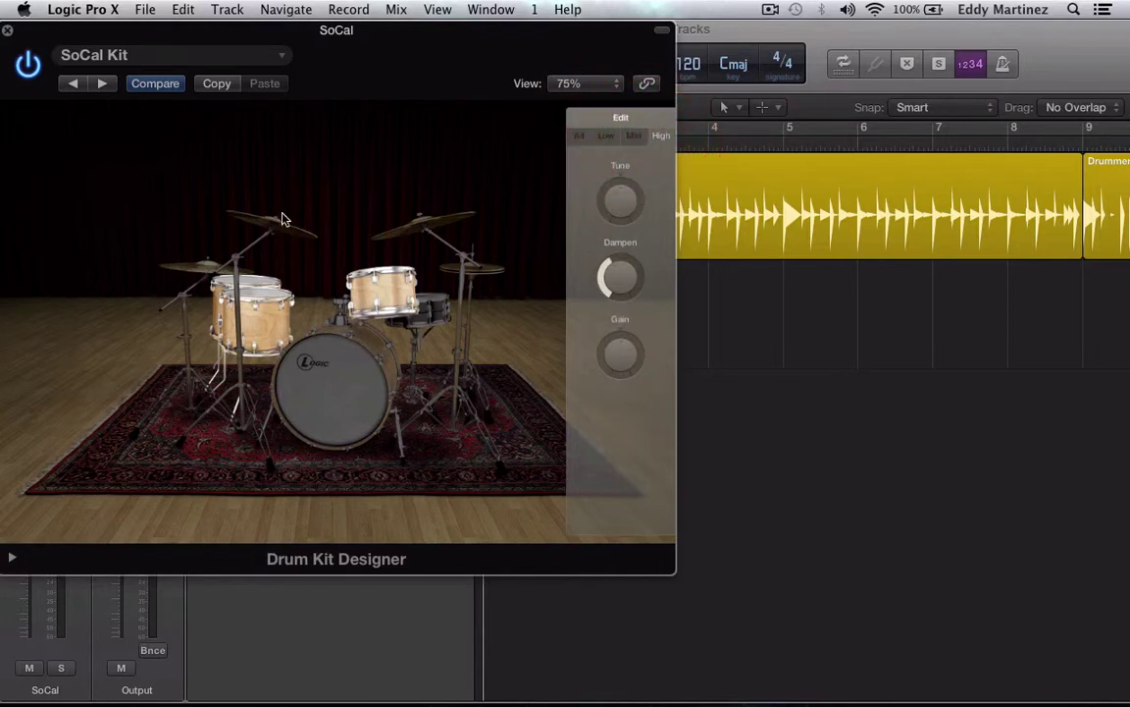
left_click(220, 258)
- Audition the hi-hat and the left and right crash cymbals, then close Drum Kit Designer
left_click(184, 248)
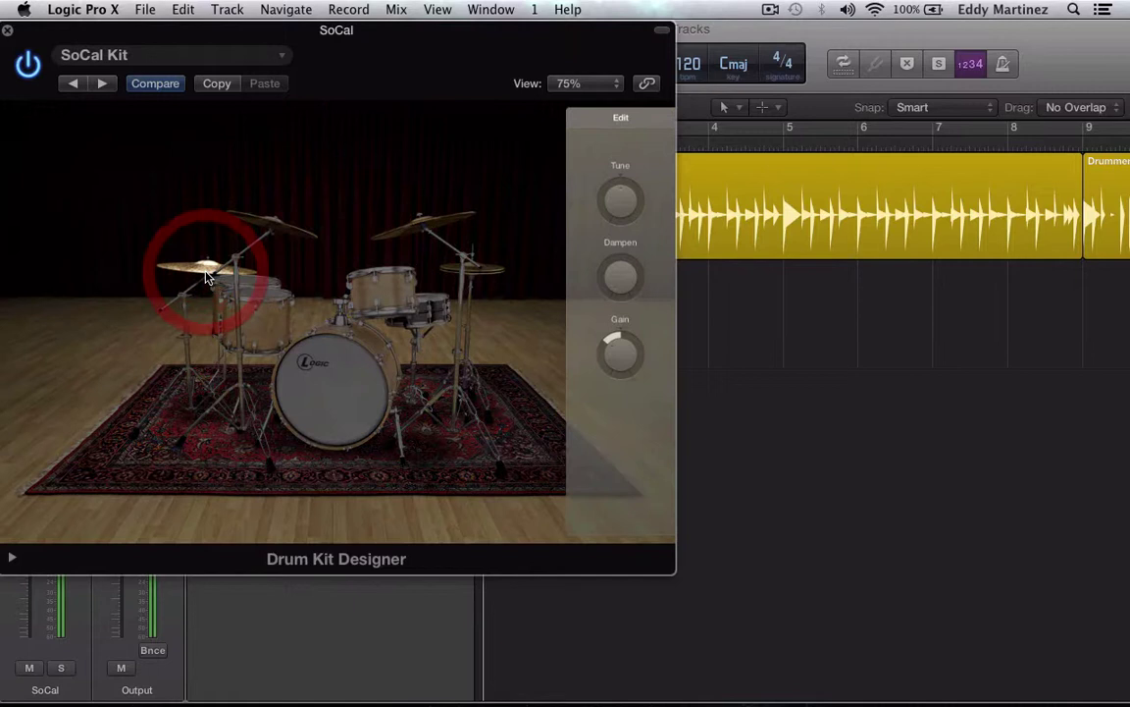
left_click(265, 222)
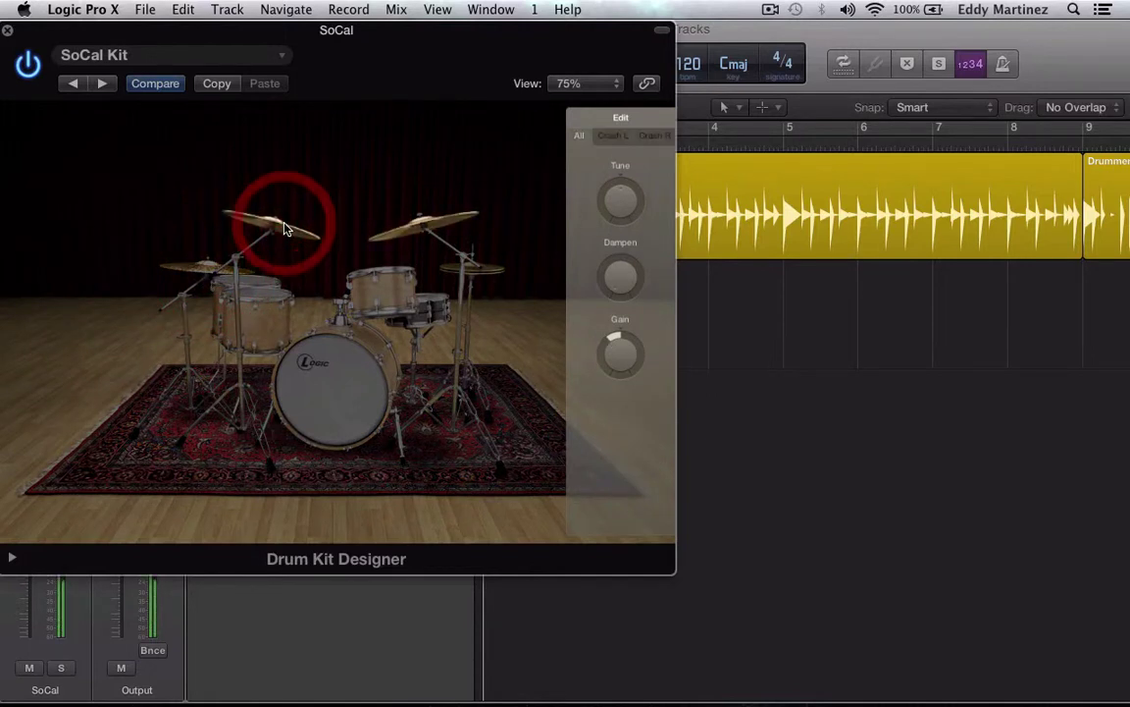
left_click(616, 136)
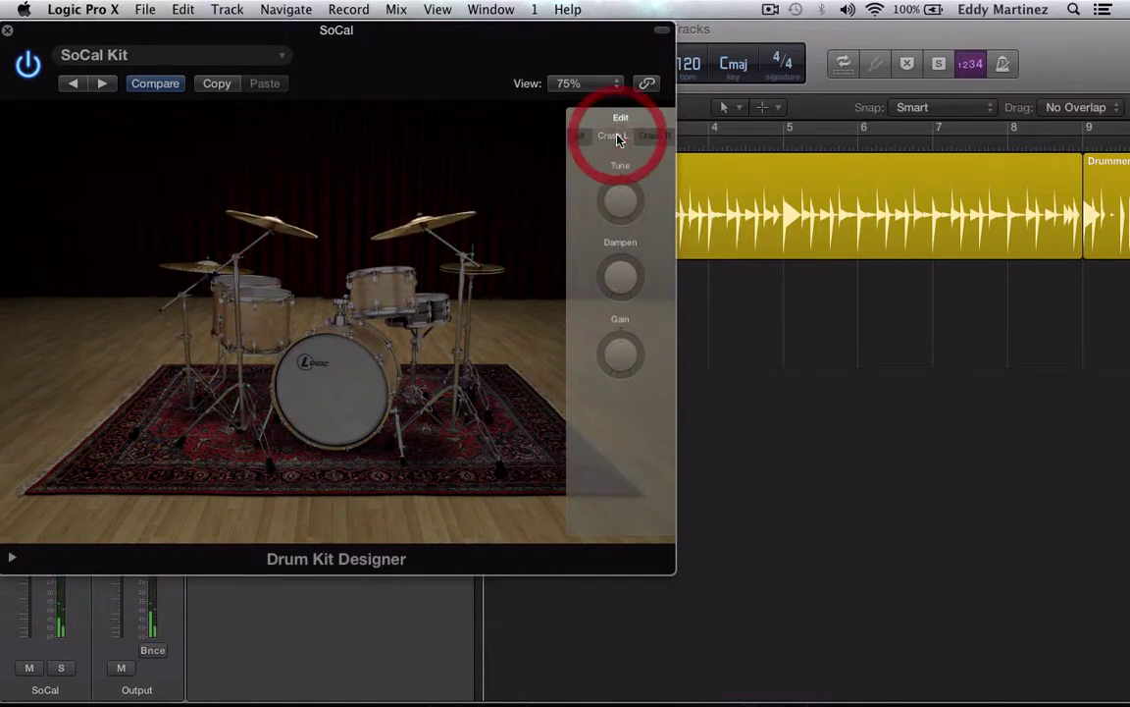
left_click(655, 136)
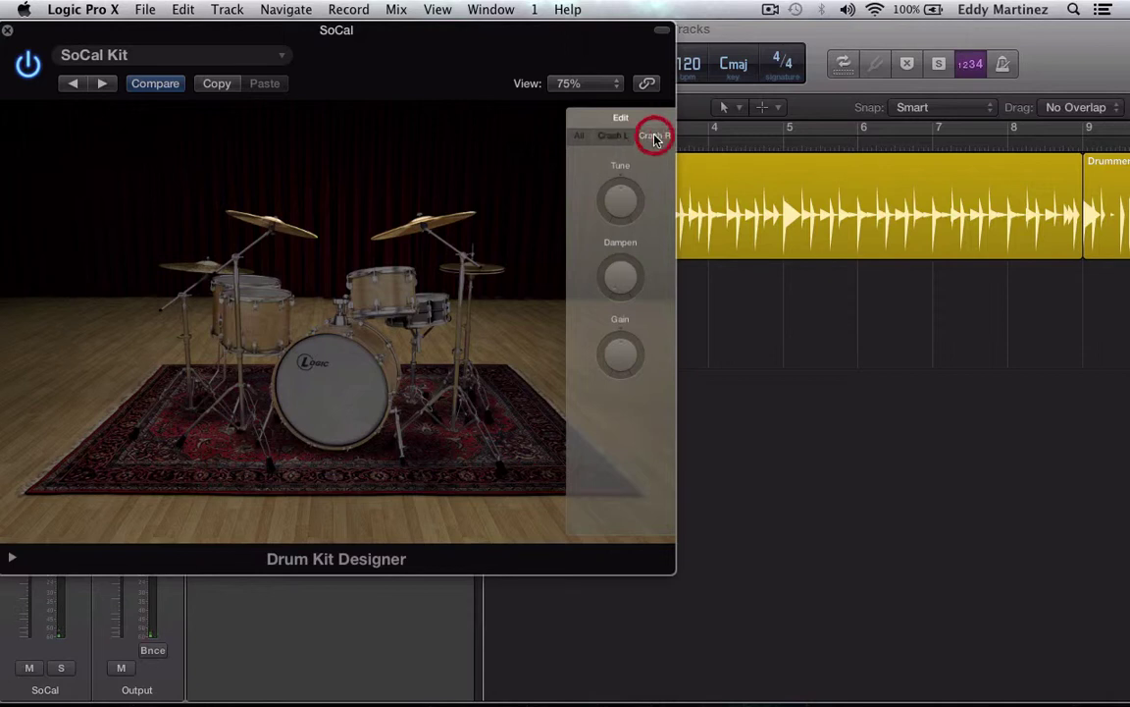
left_click(495, 265)
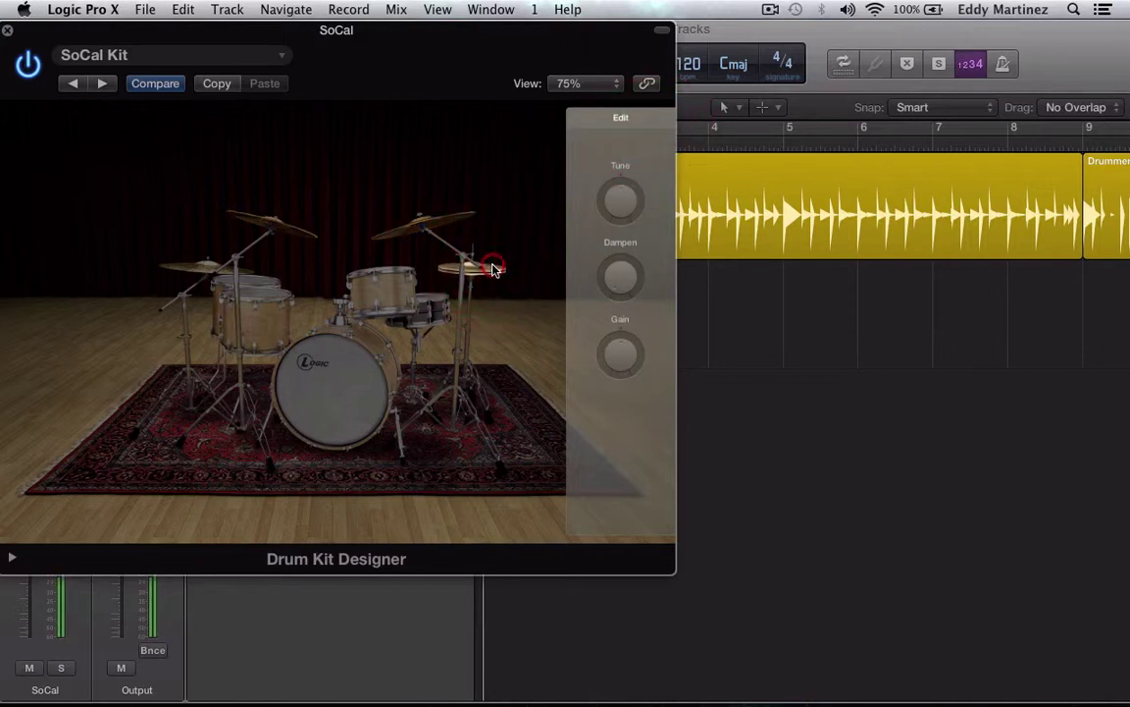
left_click(493, 261)
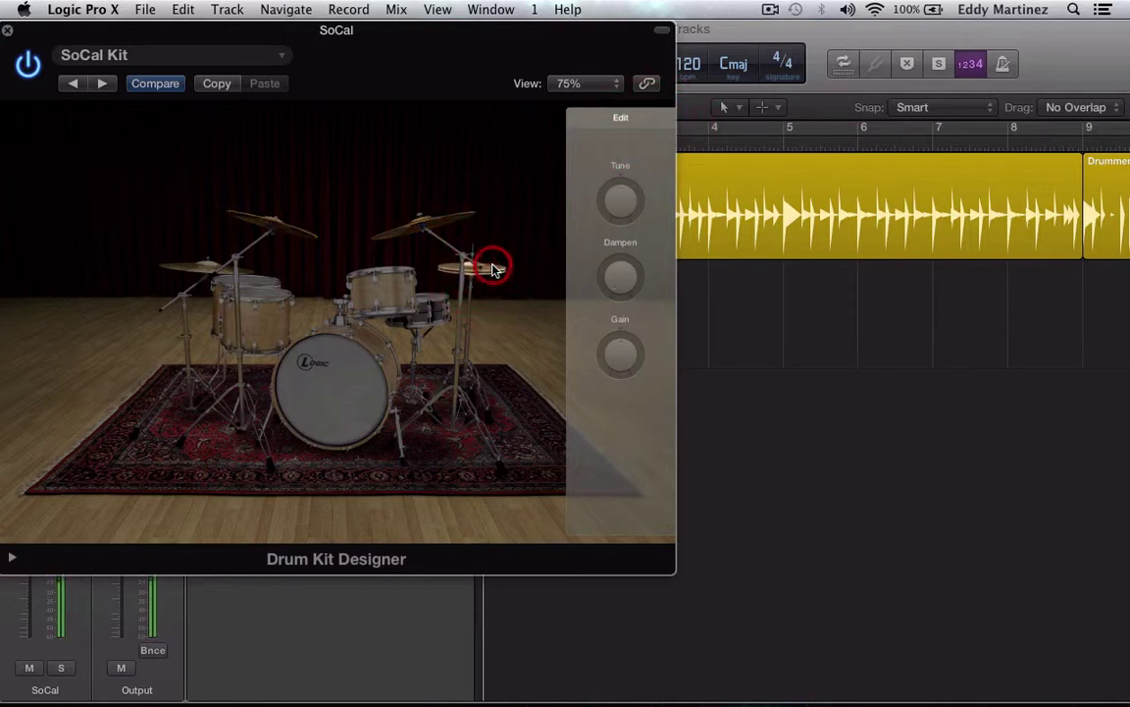
left_click(9, 34)
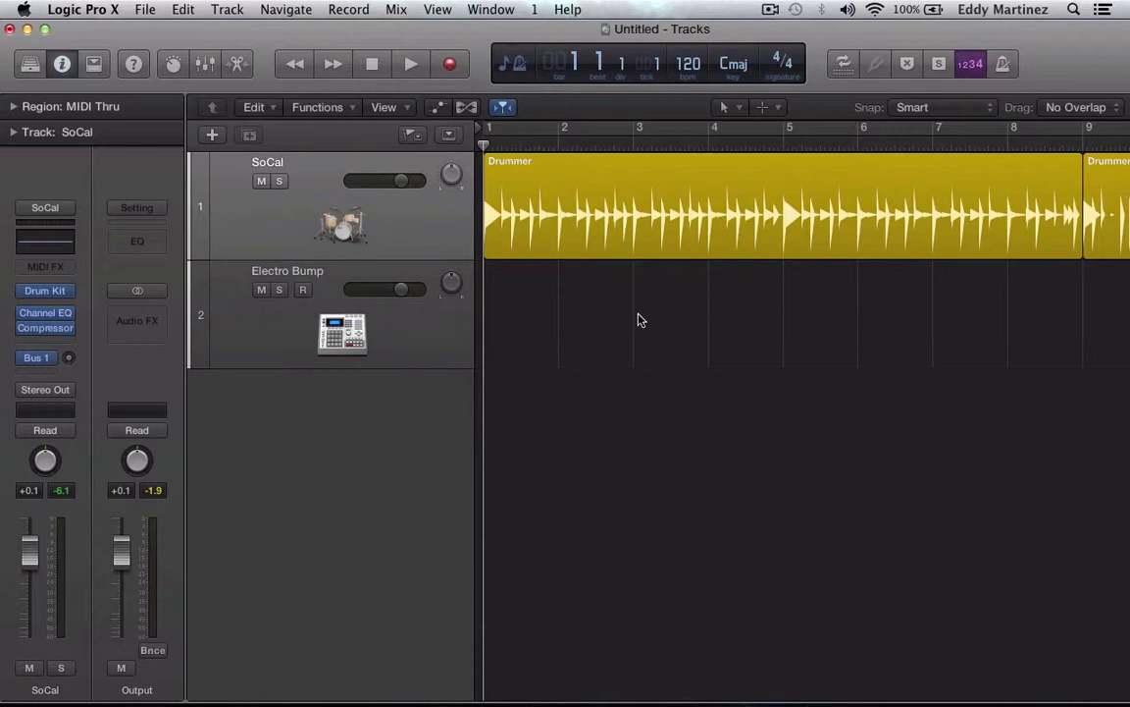
- Move the Drummer region onto the Electro Bump track, play it, and cycle bars 1 to 9
left_click(638, 216)
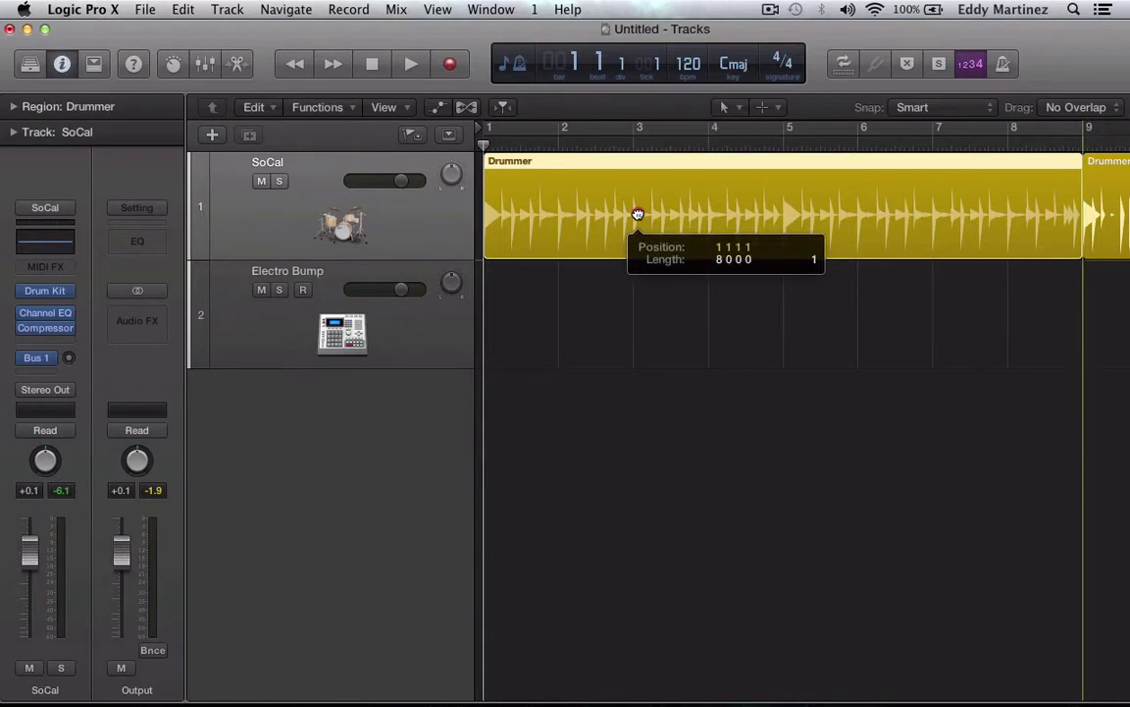
left_click_drag(638, 216, 638, 298)
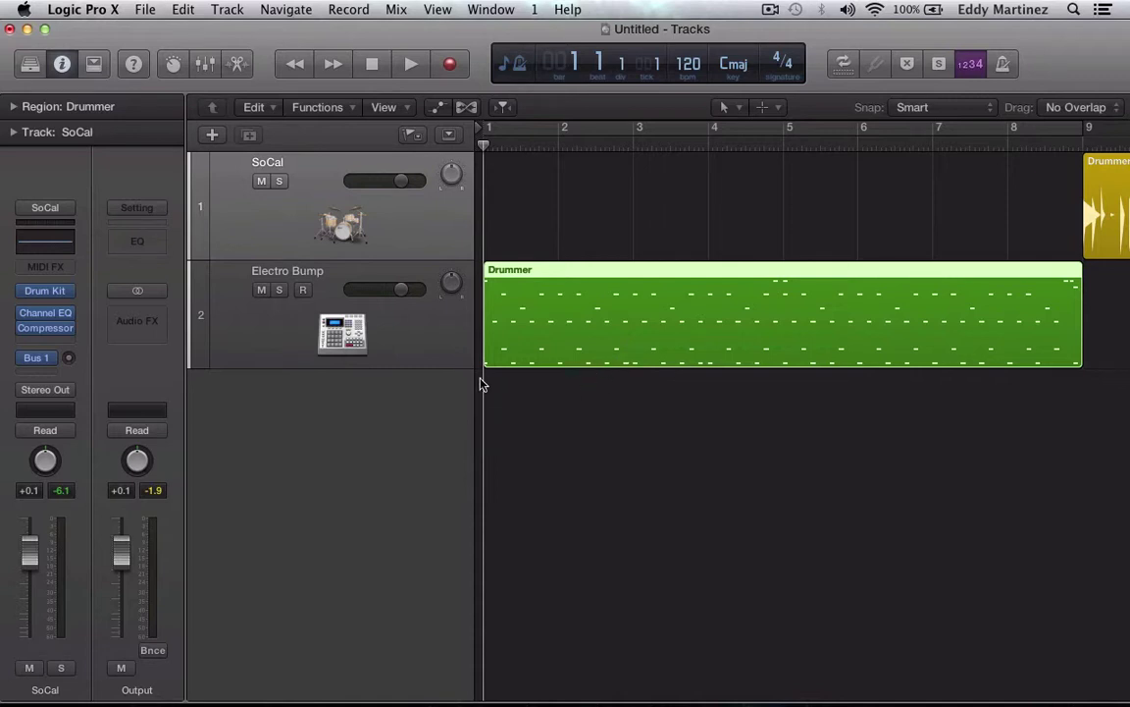
key("space")
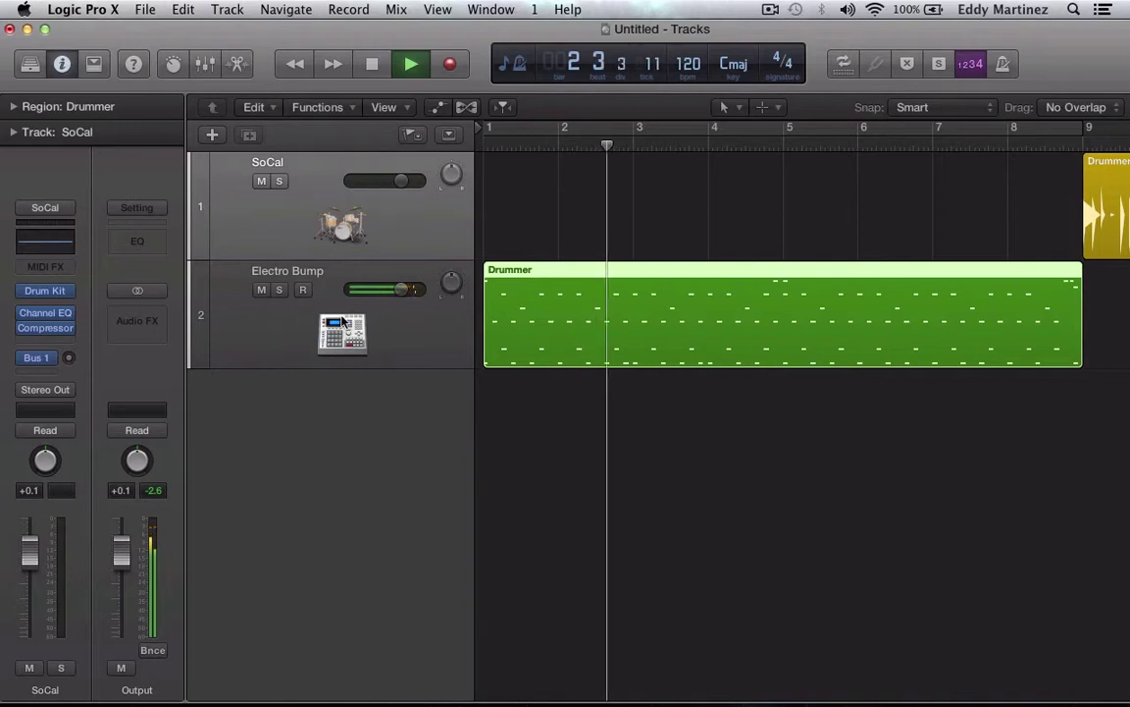
mouse_move(45, 293)
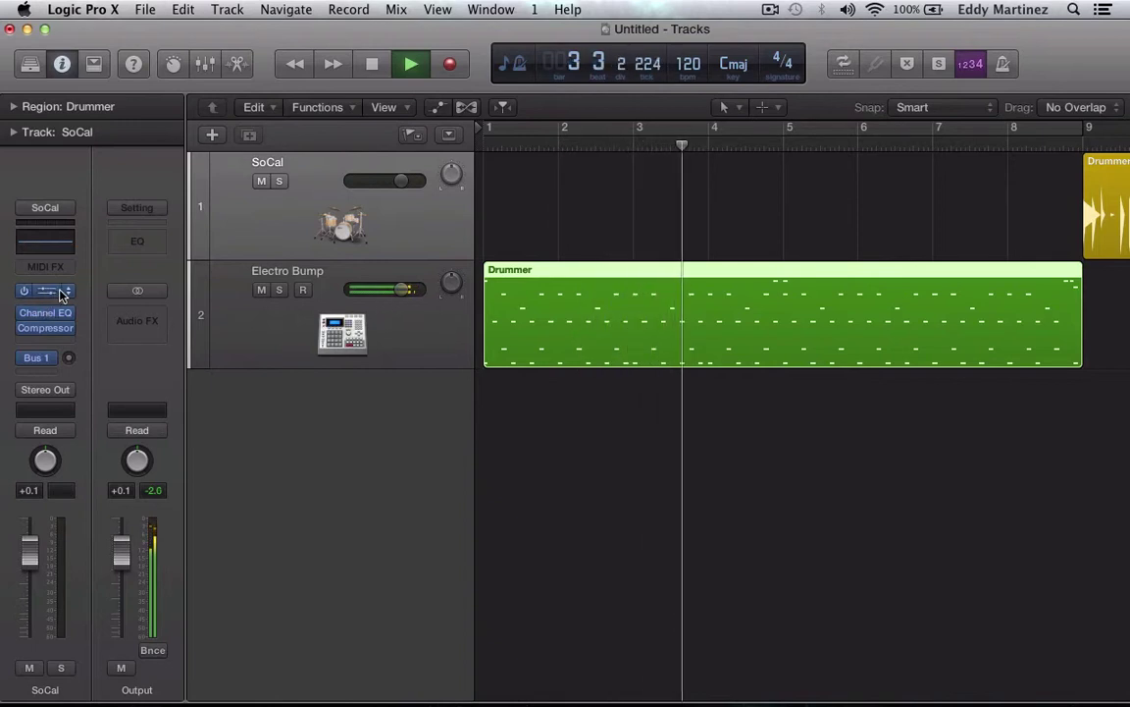
left_click(202, 298)
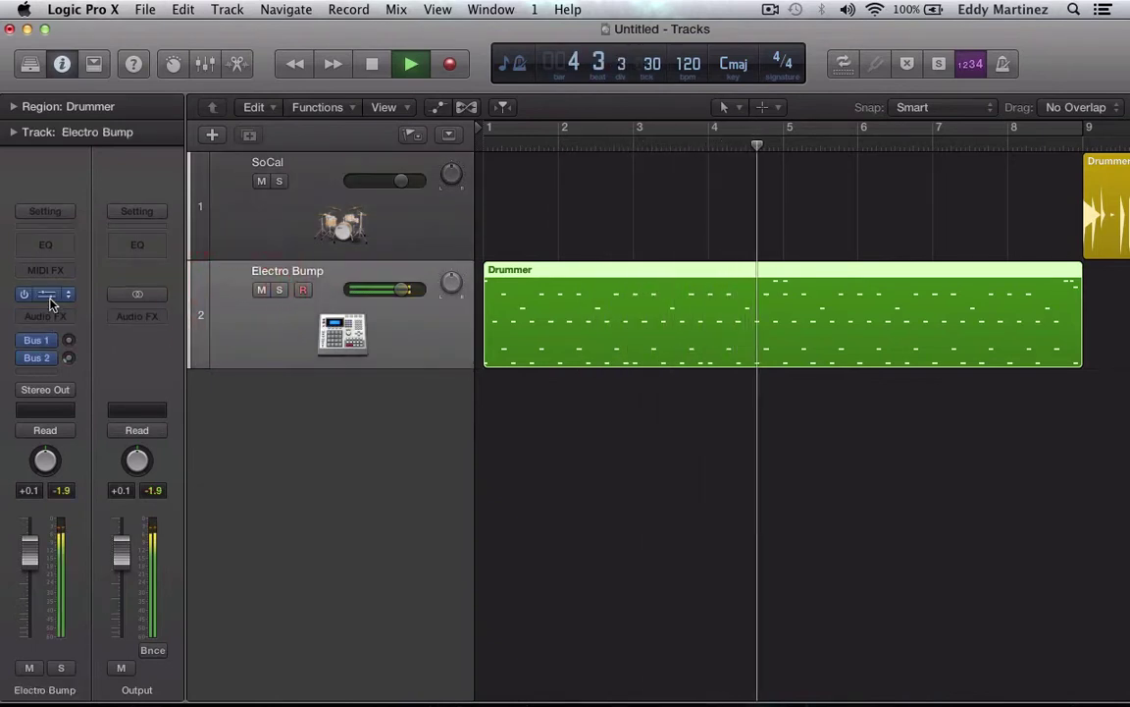
left_click(561, 128)
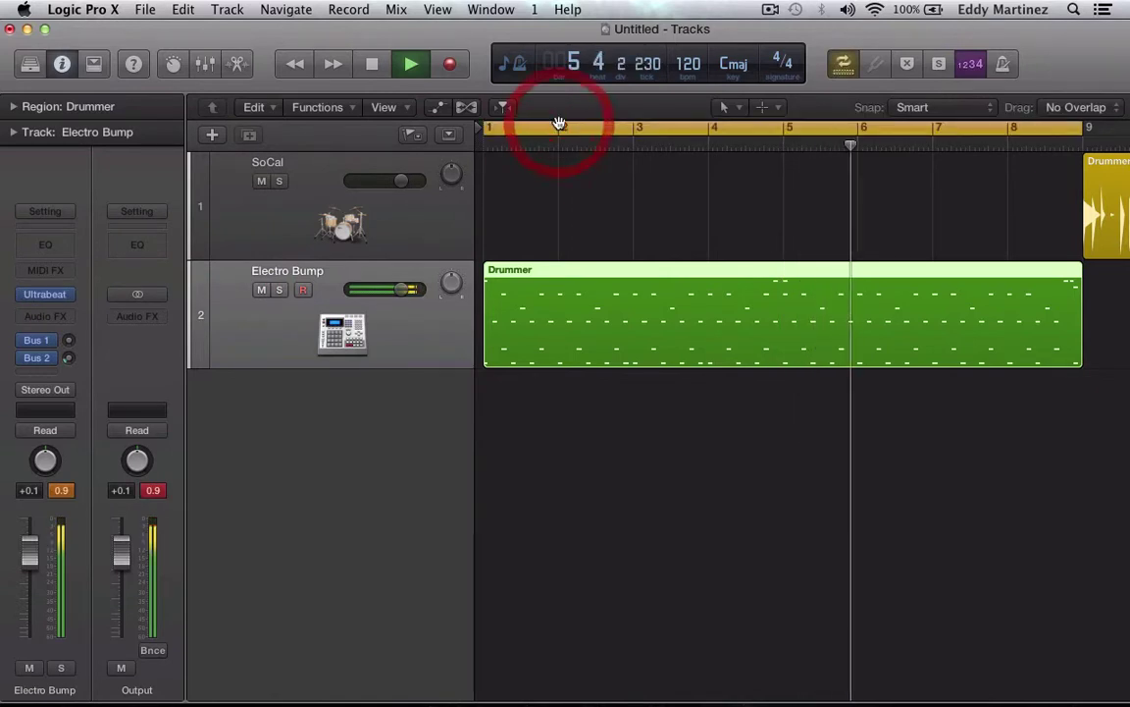
left_click(69, 295)
left_click(48, 294)
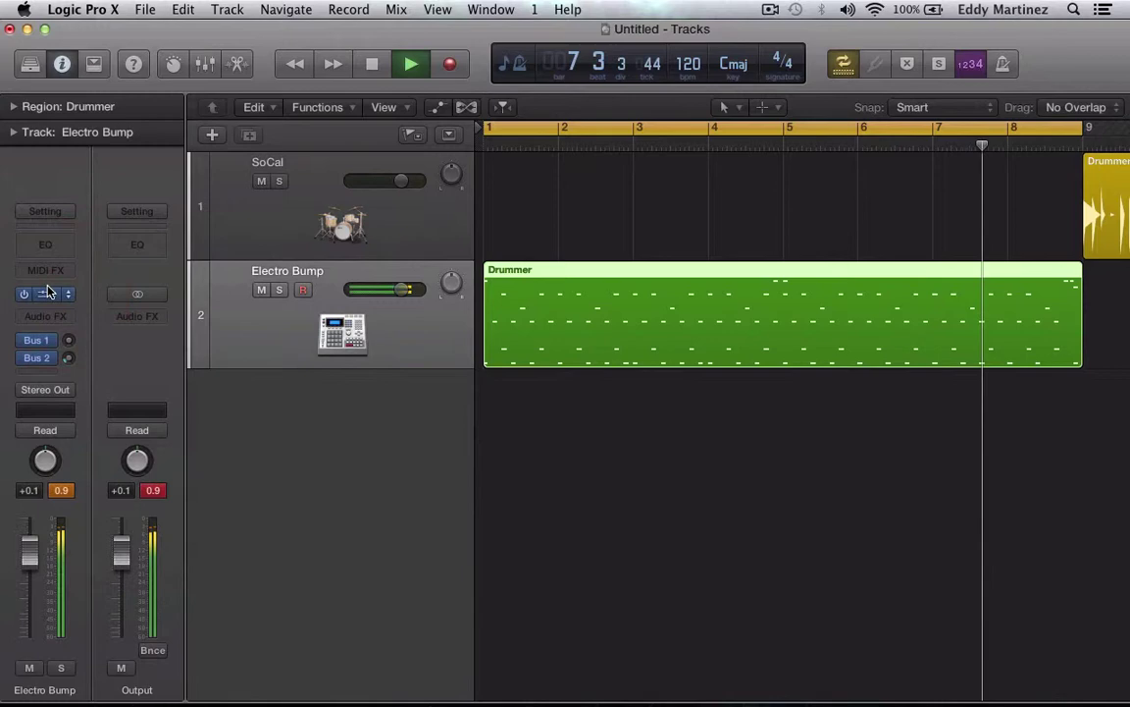
- In UltraBeat, audition the Electro House and Electronic Dub kits, then settle on Dub Smash
left_click(46, 294)
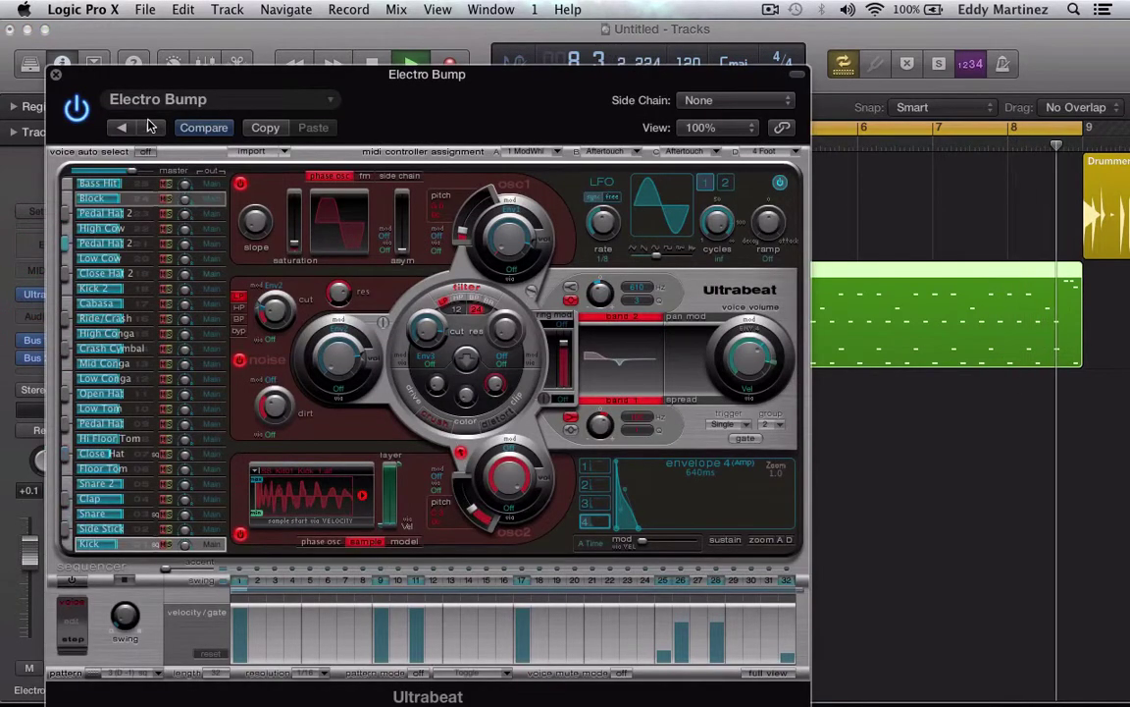
left_click(152, 128)
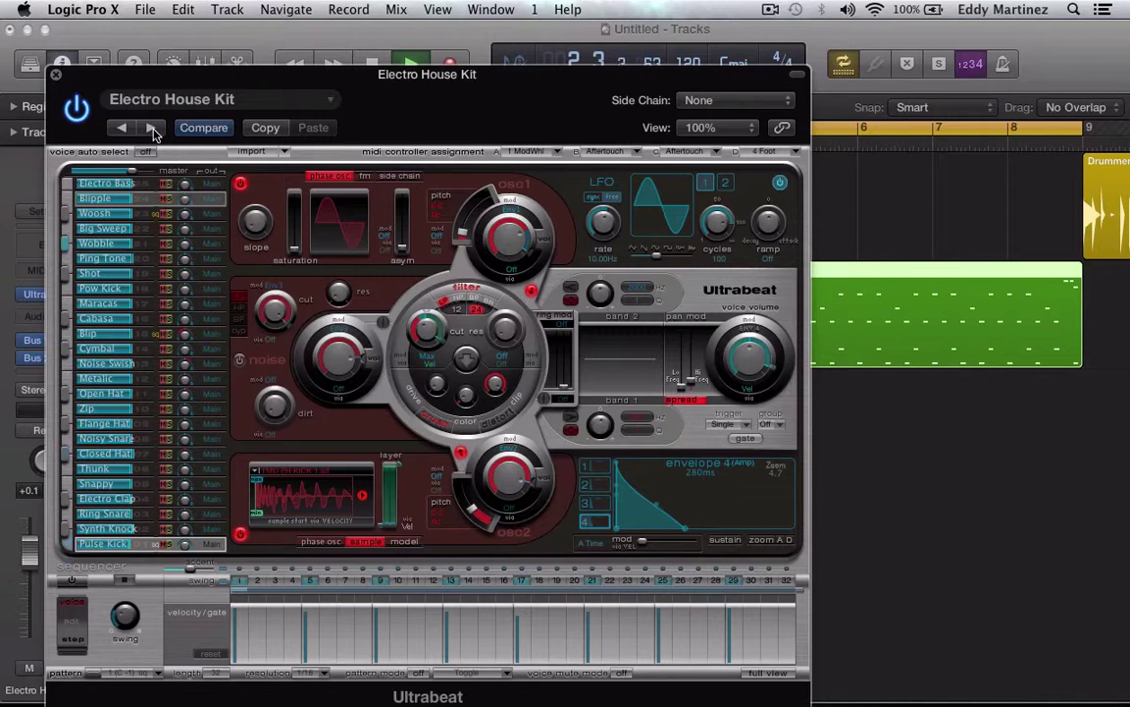
left_click(152, 128)
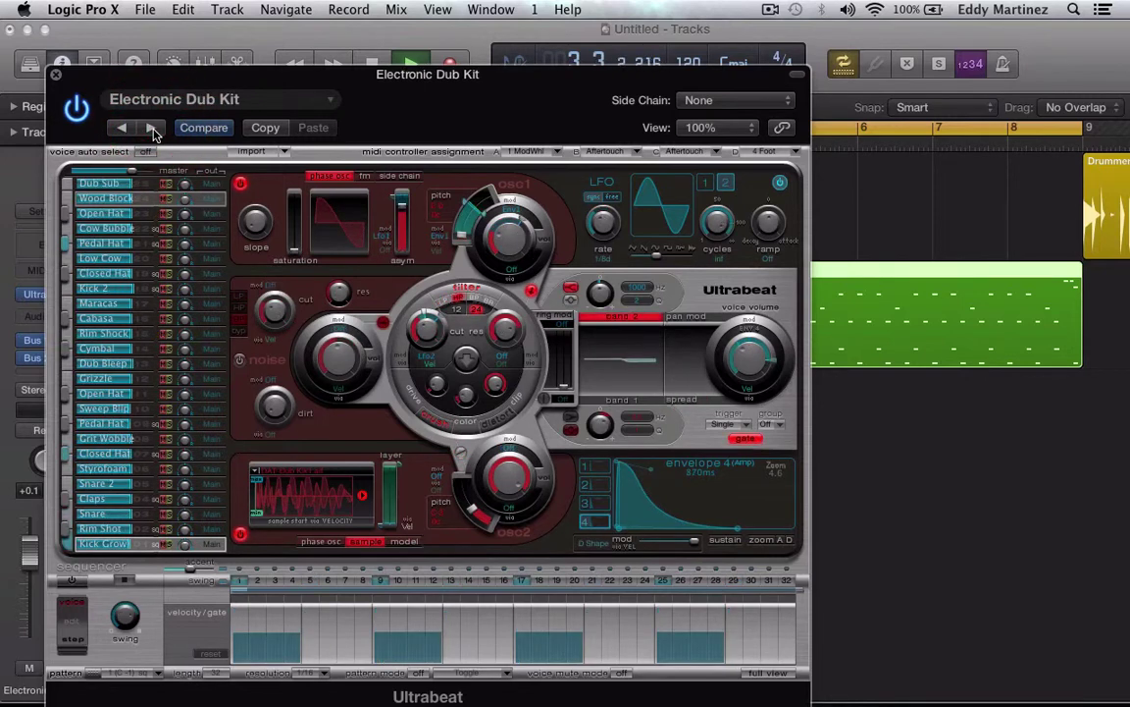
left_click(122, 128)
left_click(122, 129)
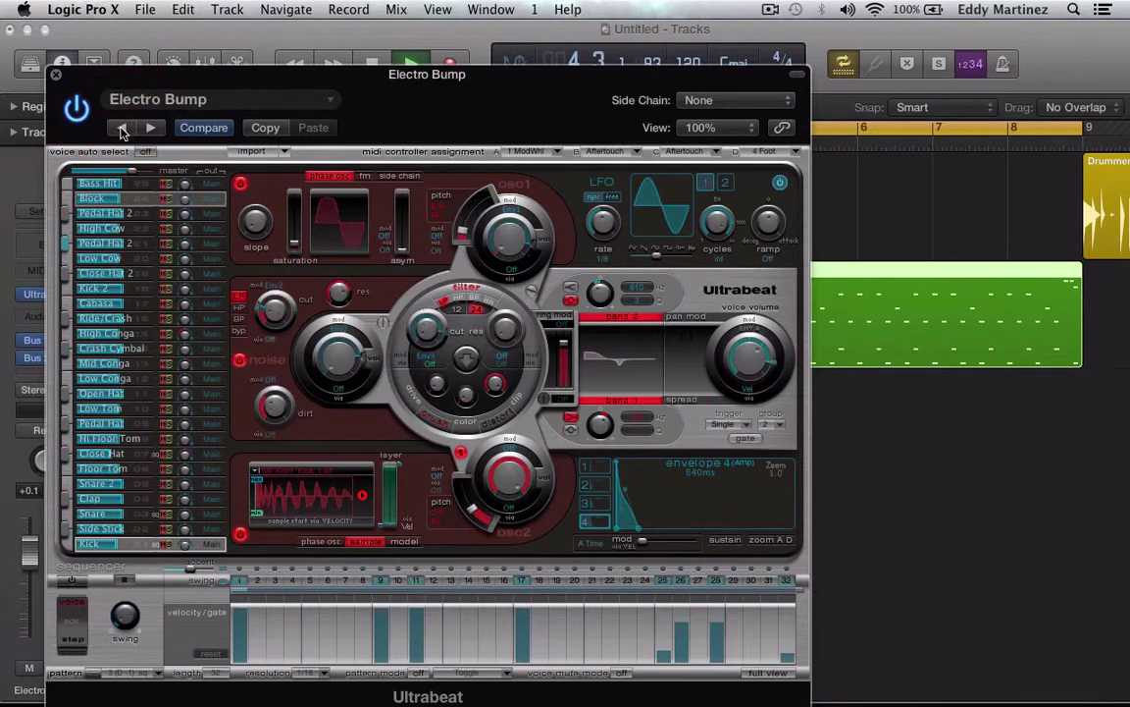
left_click(122, 129)
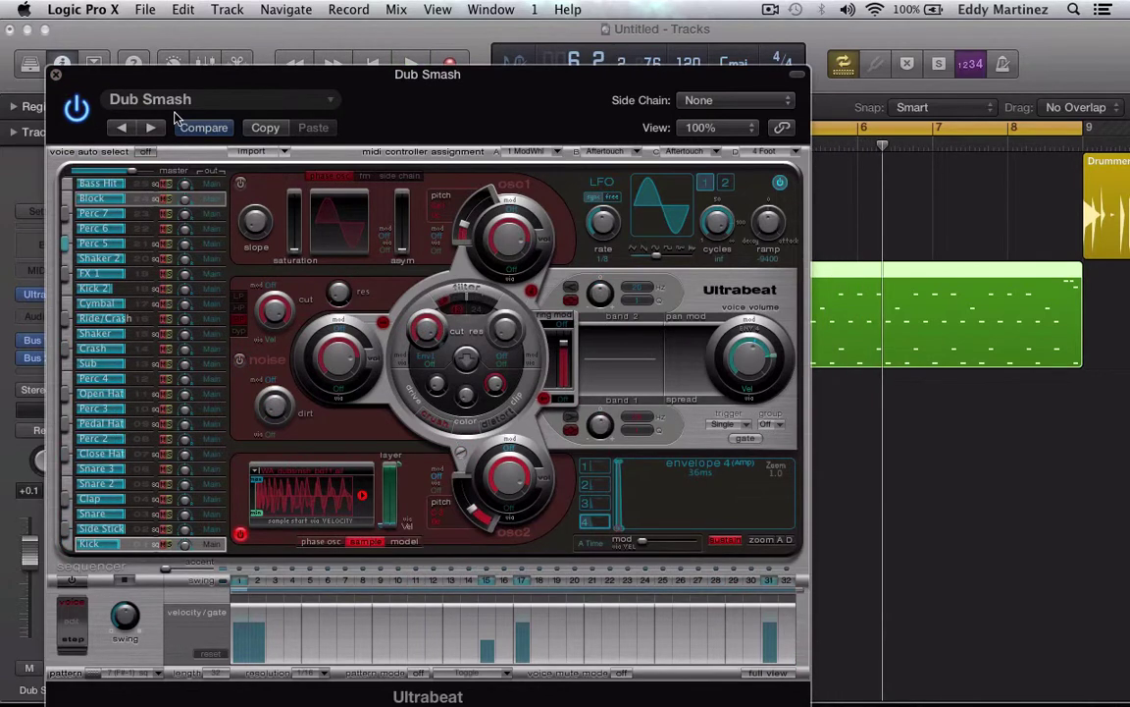
- Close UltraBeat, move the Drummer region back to SoCal, and view its notes in an enlarged Piano Roll
left_click(56, 76)
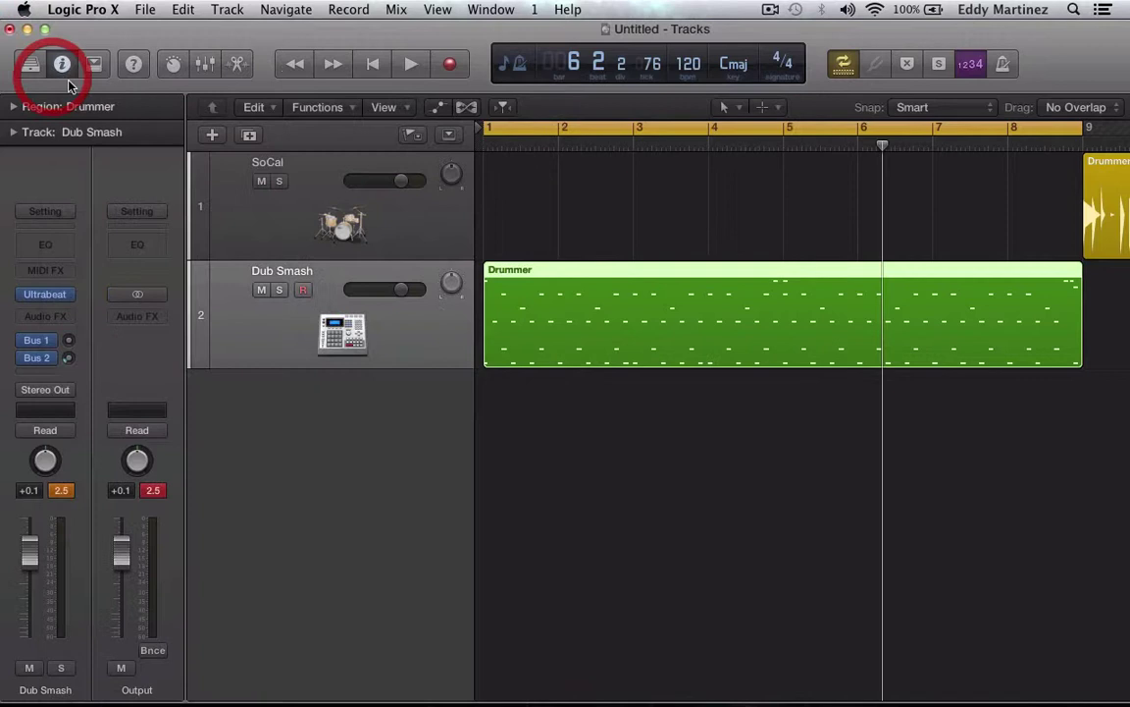
left_click_drag(694, 305, 692, 236)
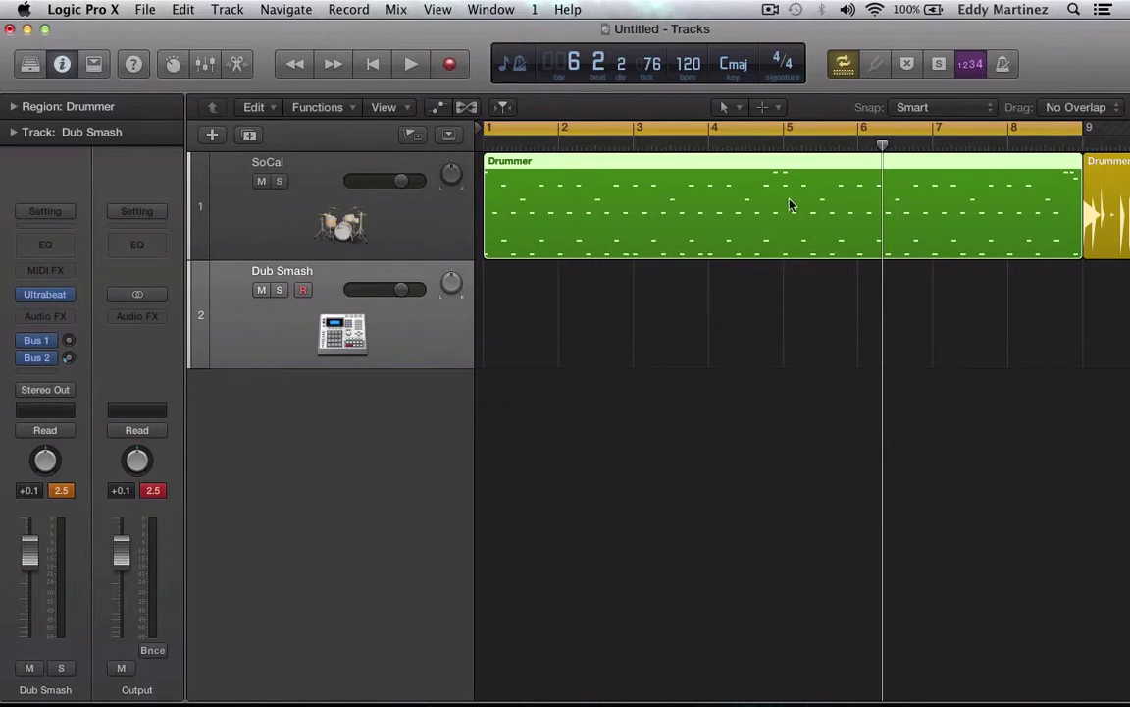
left_click(722, 235)
key("p")
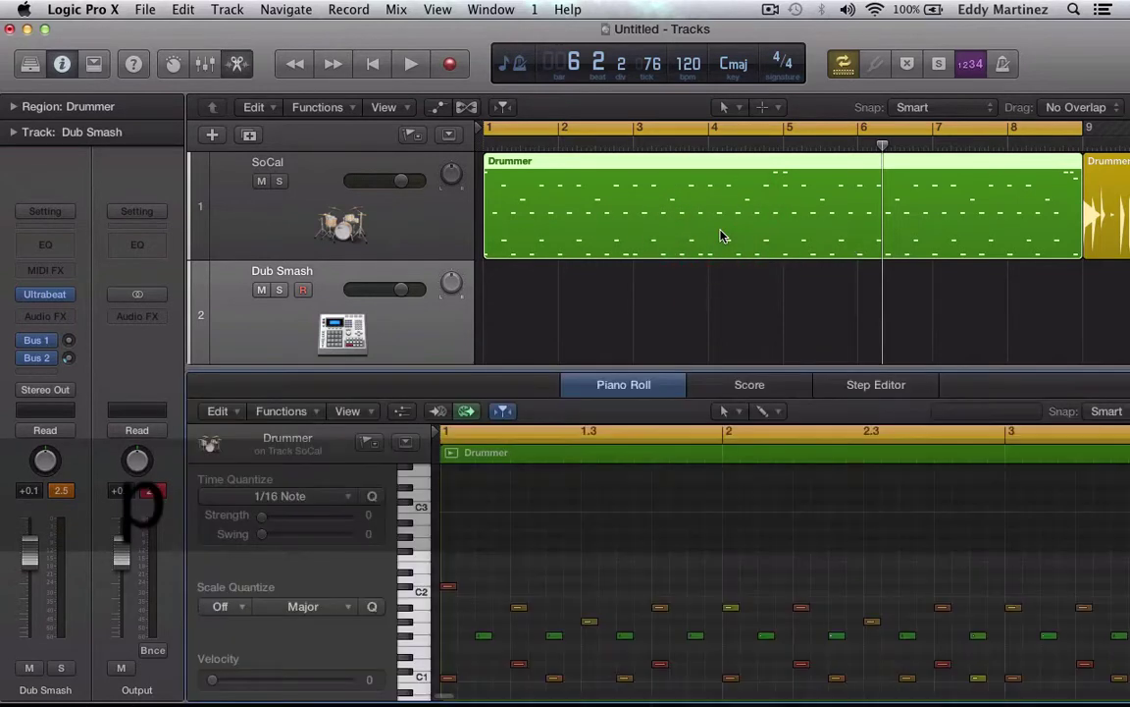
left_click_drag(737, 368, 734, 308)
scroll(754, 507, "right", 10)
scroll(795, 525, "right", 6)
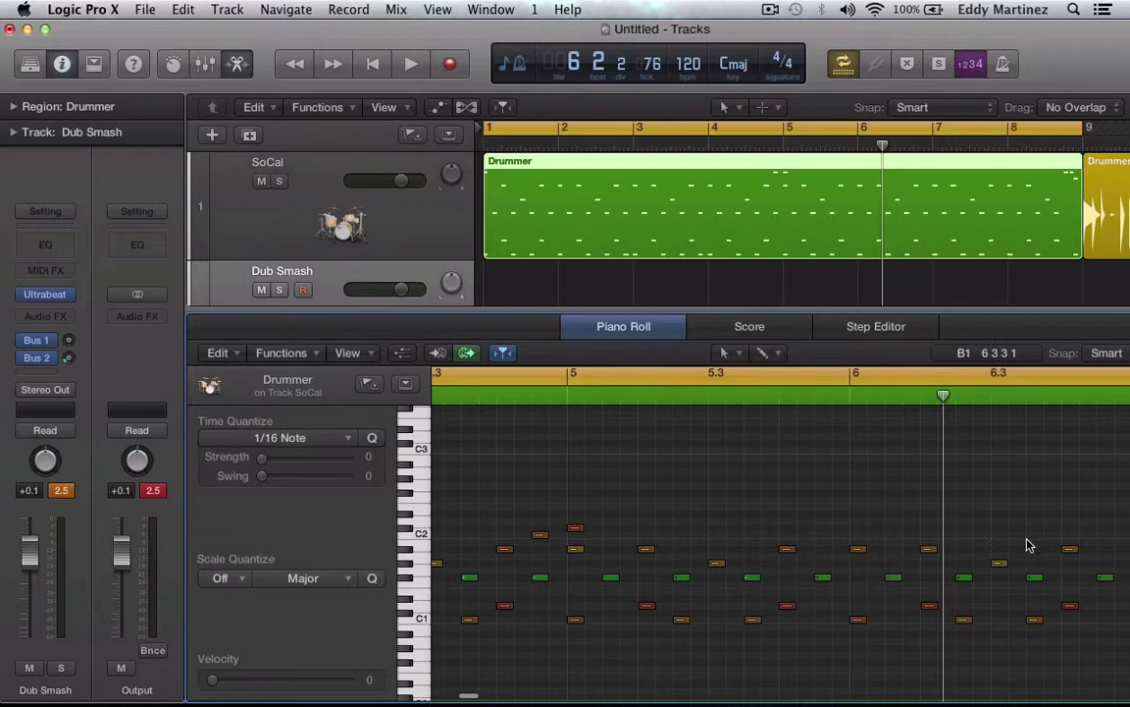
left_click(392, 234)
key("Return")
key("space")
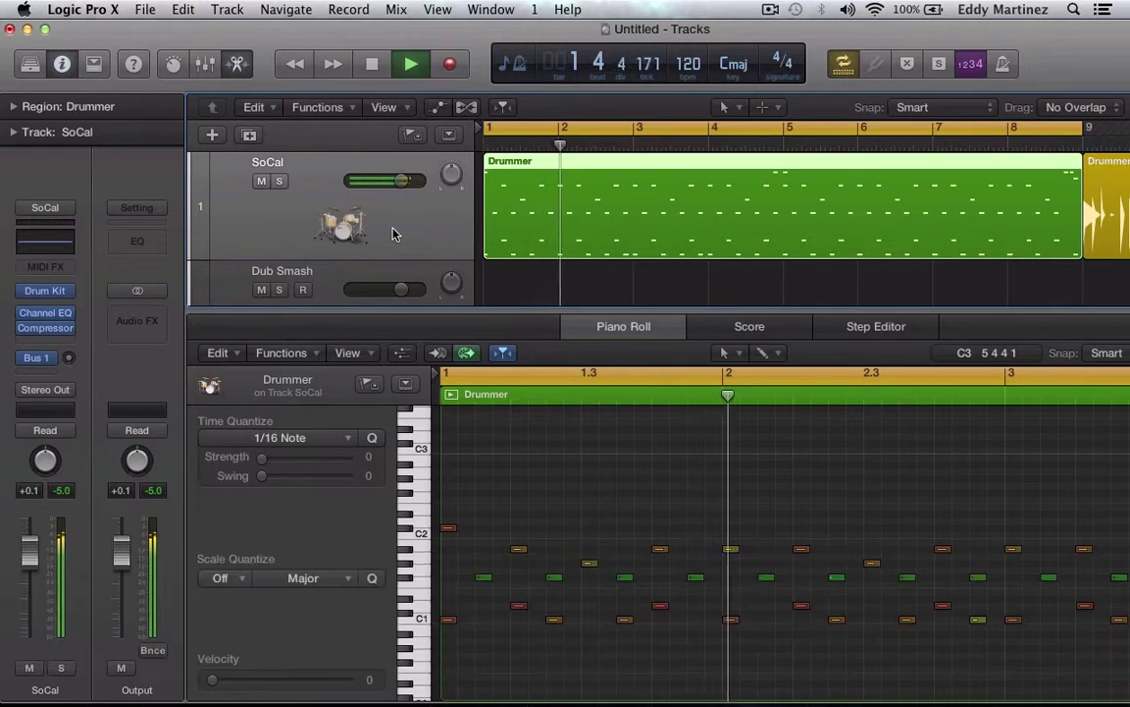
key("space")
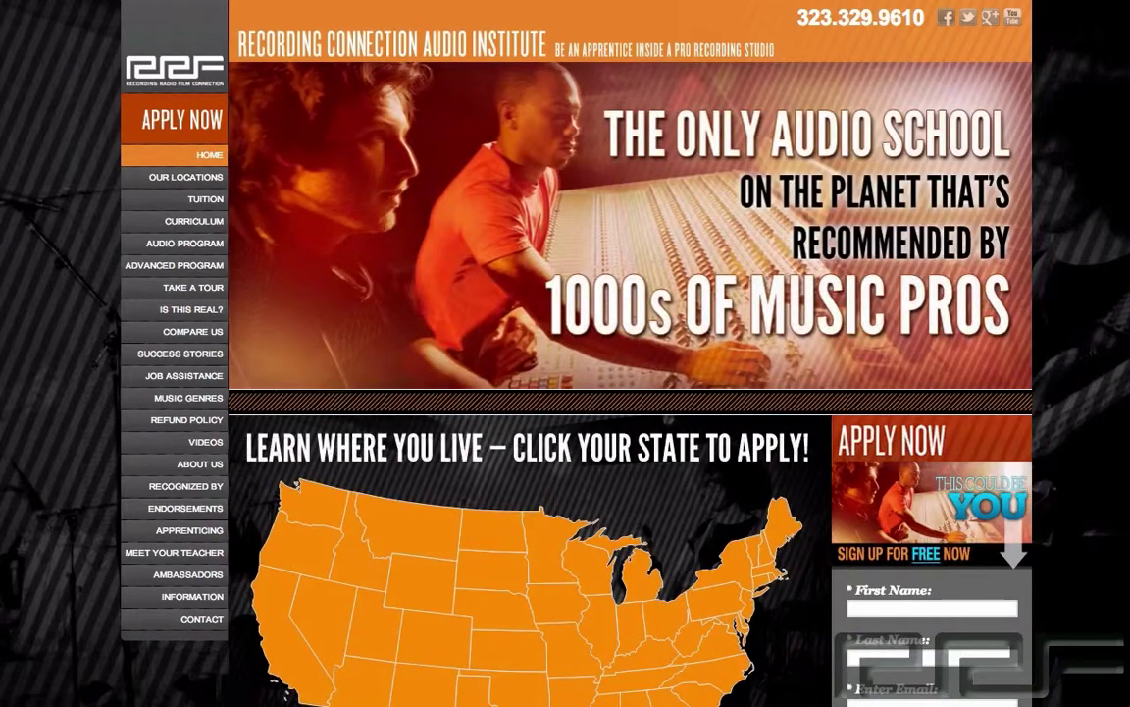
- Open the Take a Tour page and choose California on the map to reach the apply form
scroll(566, 354, "down", 5)
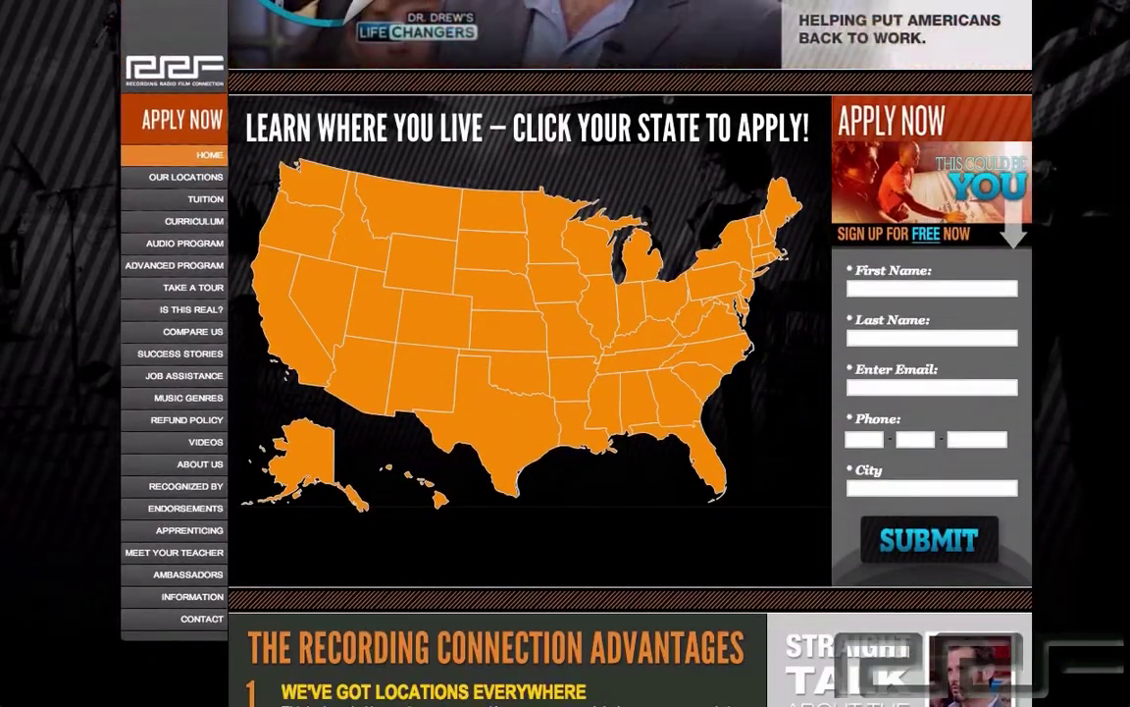
scroll(565, 353, "up", 5)
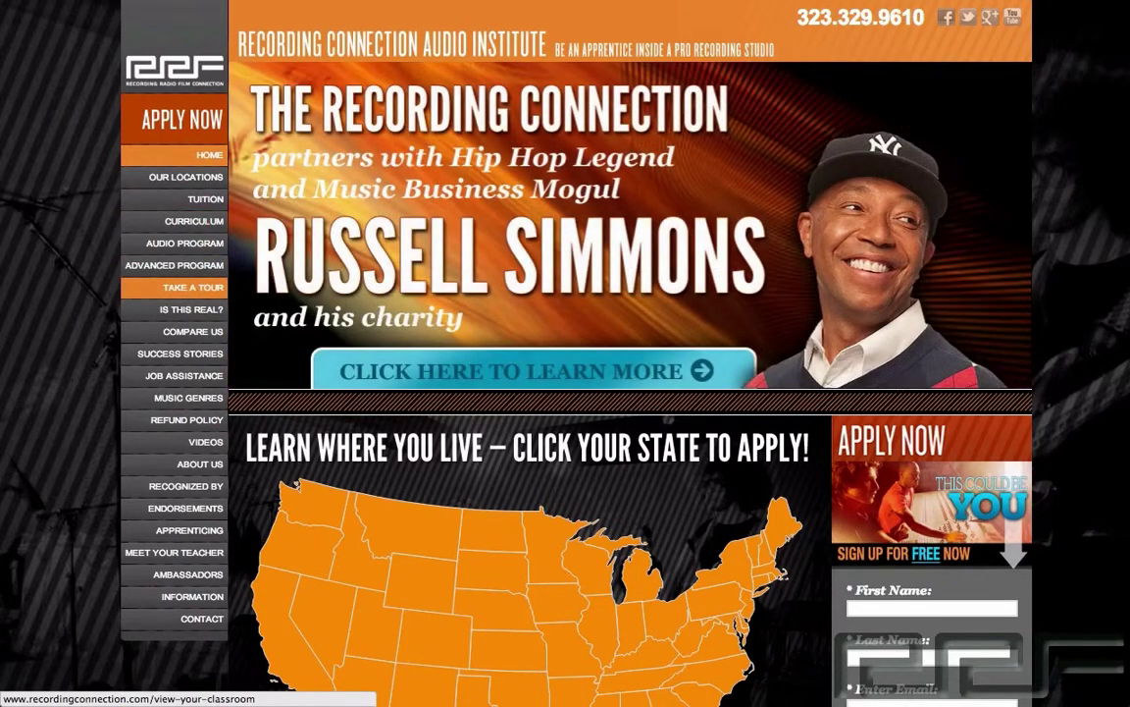
left_click(193, 287)
left_click(318, 397)
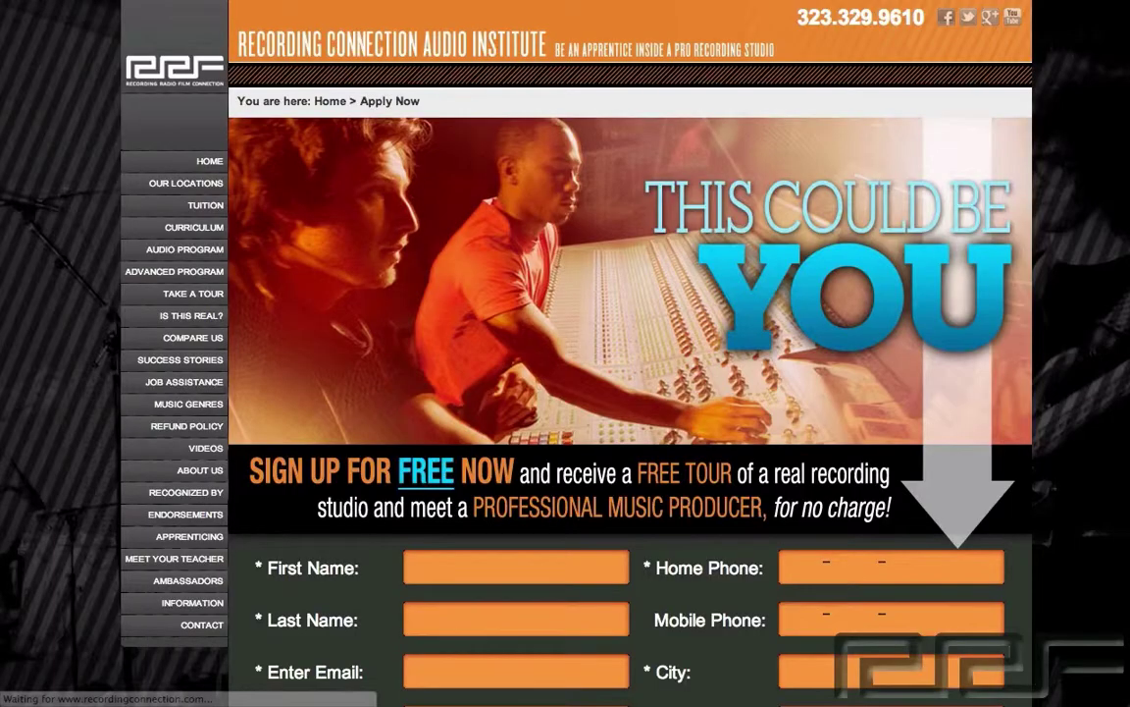
- Open Success Stories, then the RRF Celebrity Difference page of instructor profiles
scroll(565, 353, "down", 1)
scroll(565, 354, "down", 4)
scroll(565, 353, "up", 5)
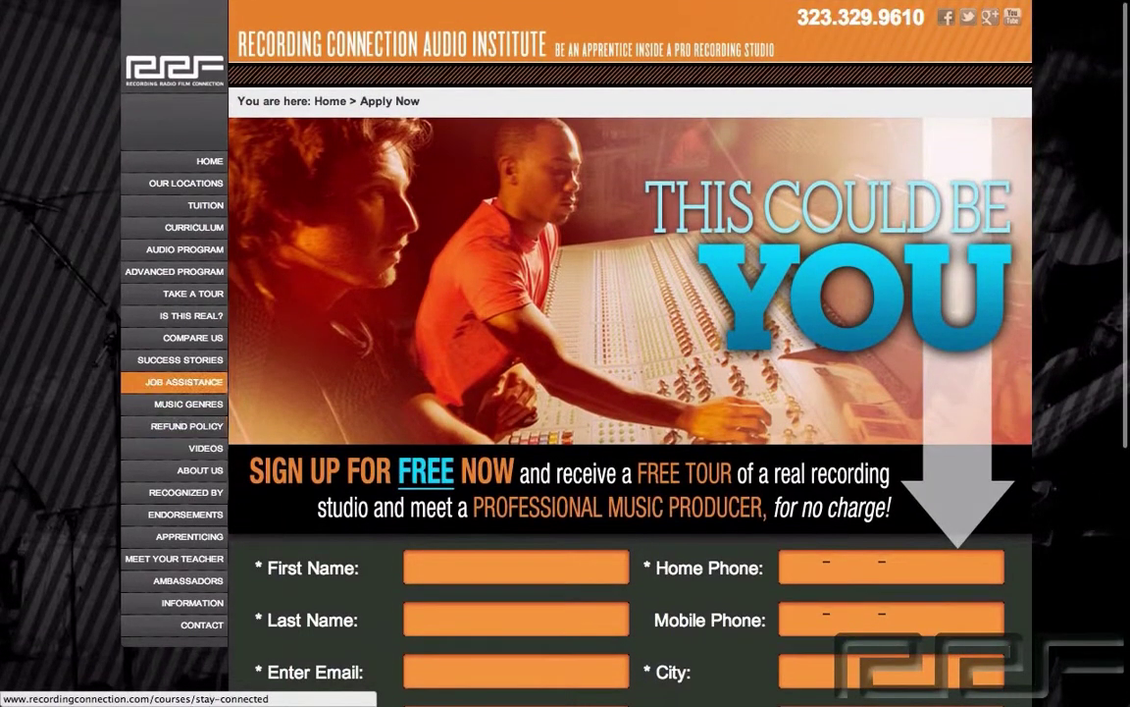
left_click(179, 360)
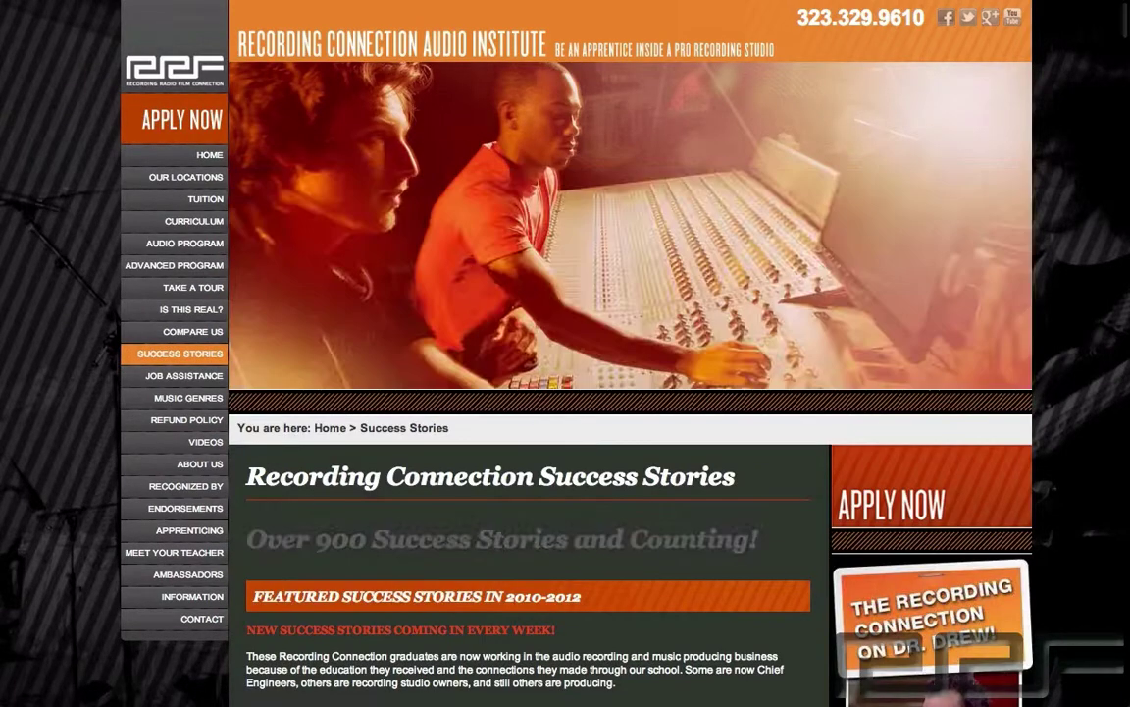
scroll(186, 483, "down", 1)
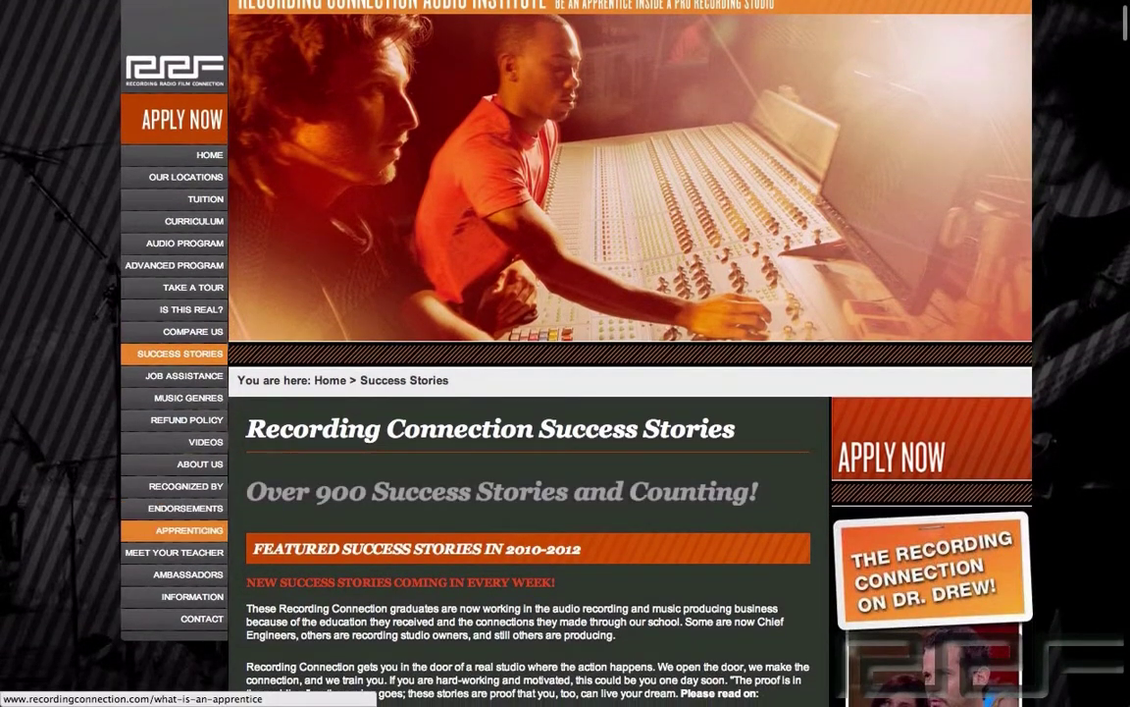
left_click(185, 508)
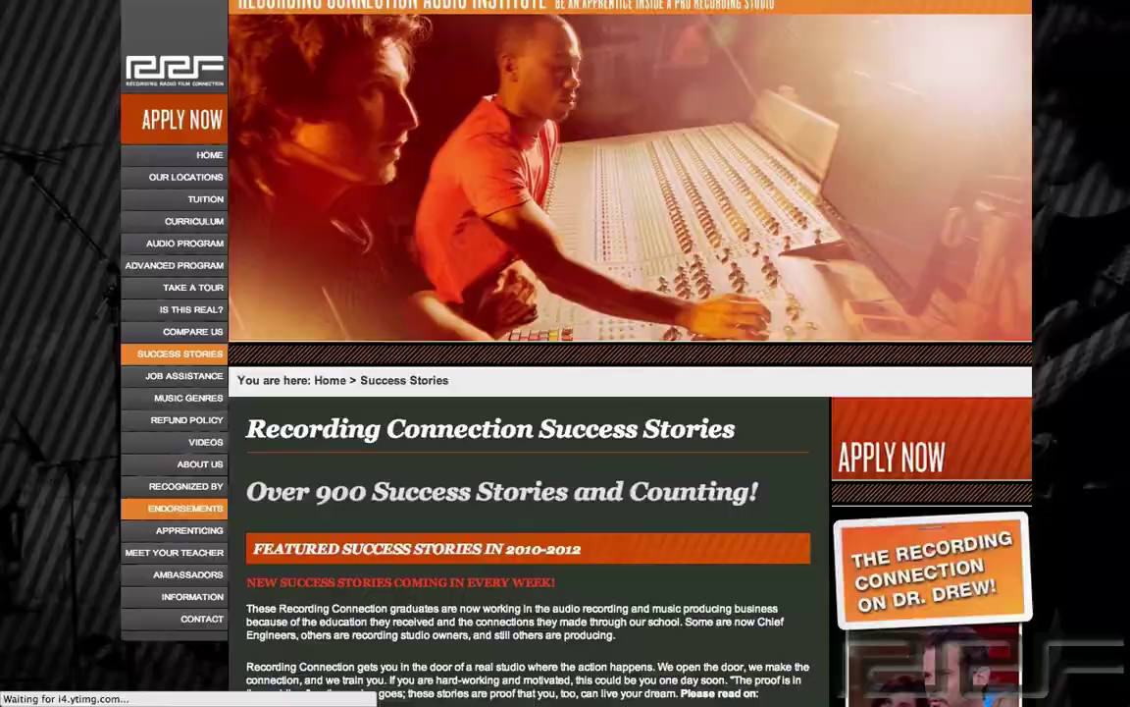